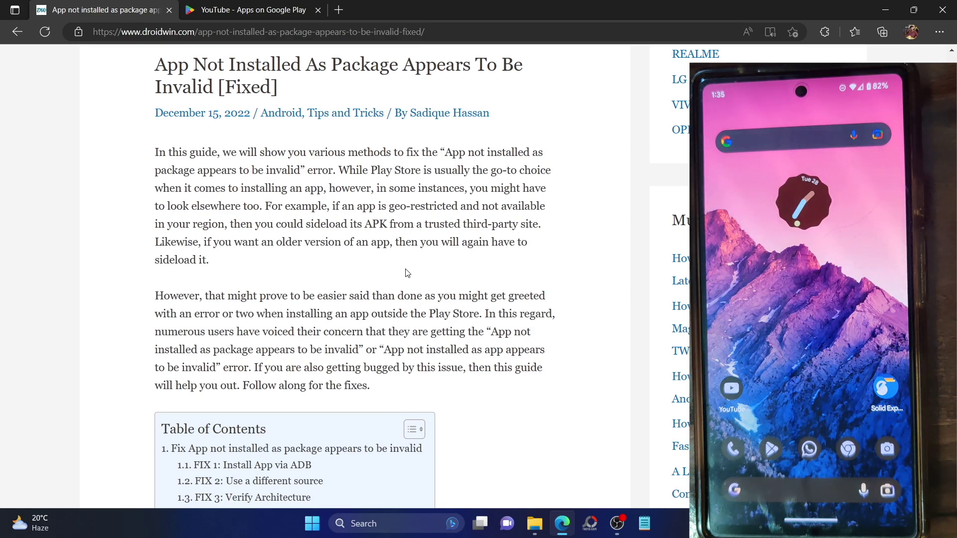
Step: Examine the guide's FIX 1: Install App via ADB section, including the two adb uninstall commands in instruction 9 and the package name illustration
scroll(406, 273, "down", 8)
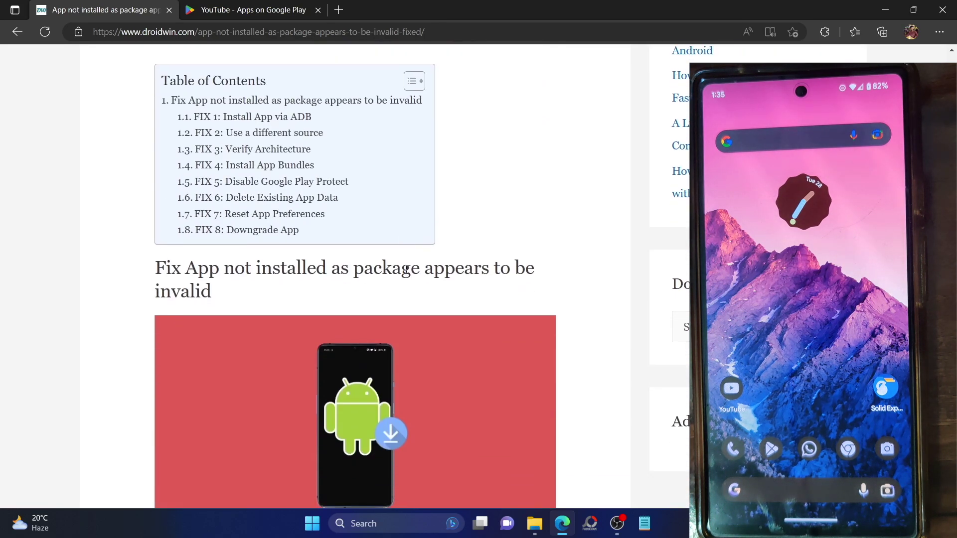
scroll(406, 273, "down", 5)
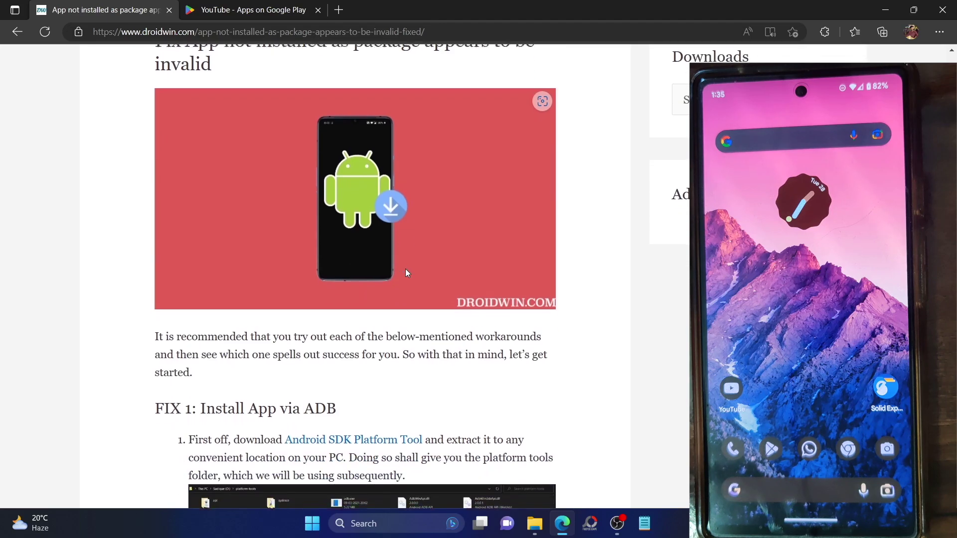
scroll(406, 273, "down", 20)
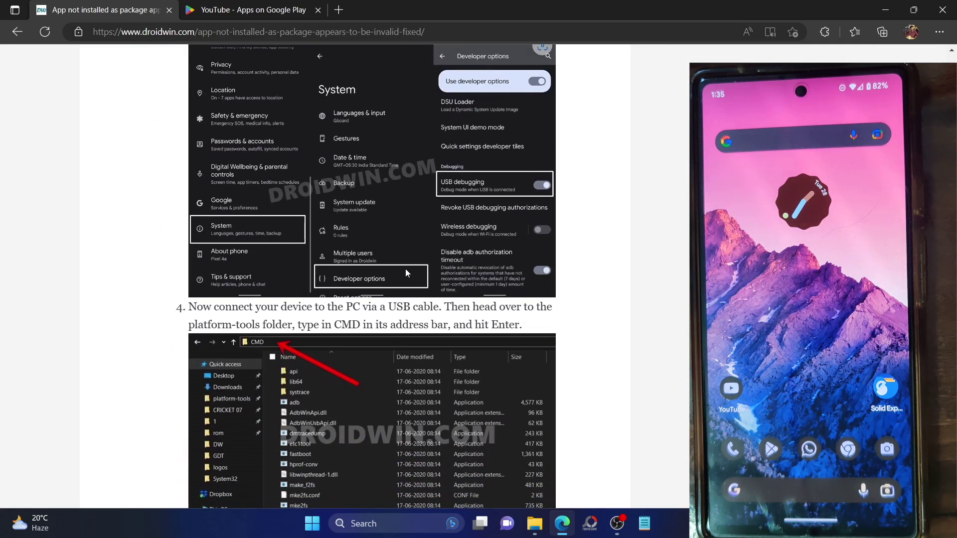
scroll(407, 272, "down", 3)
scroll(406, 273, "down", 9)
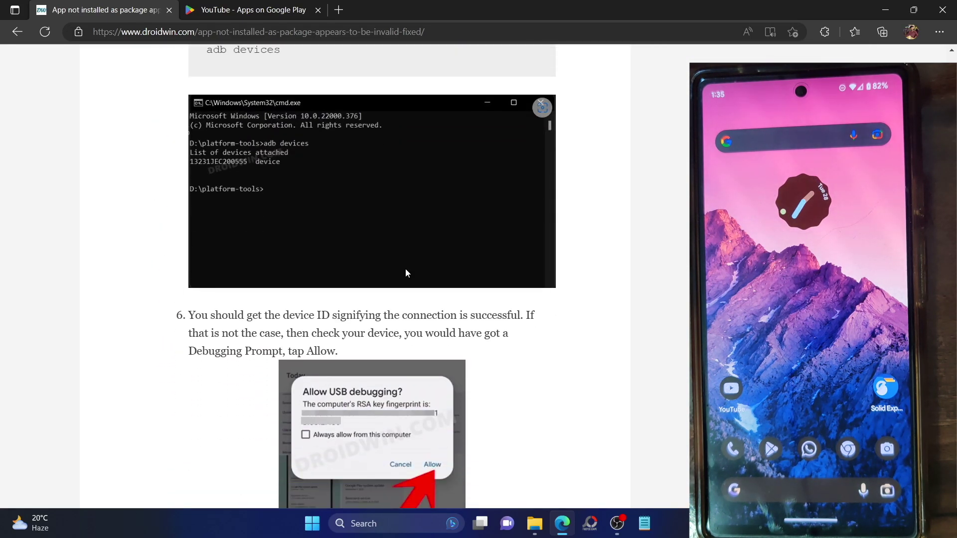
scroll(406, 268, "down", 9)
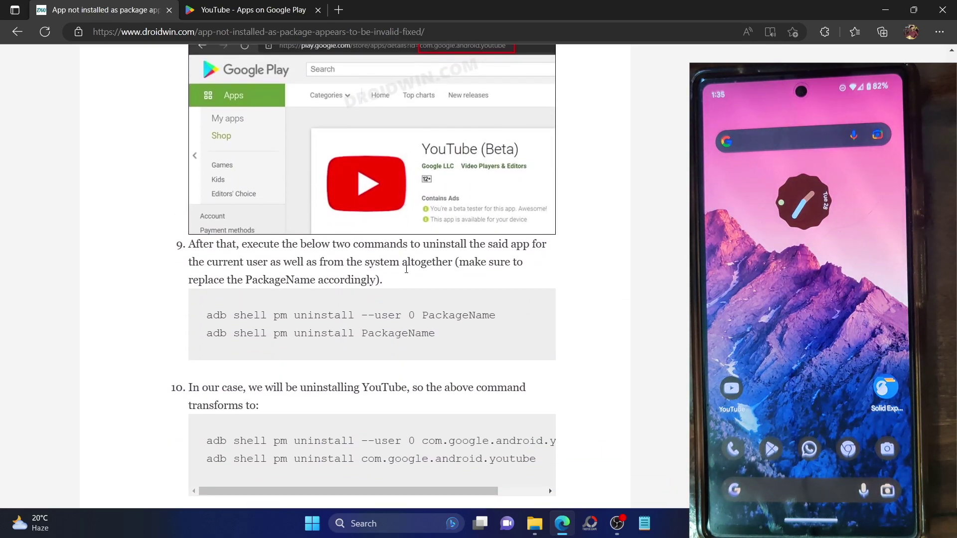
triple_click(327, 315)
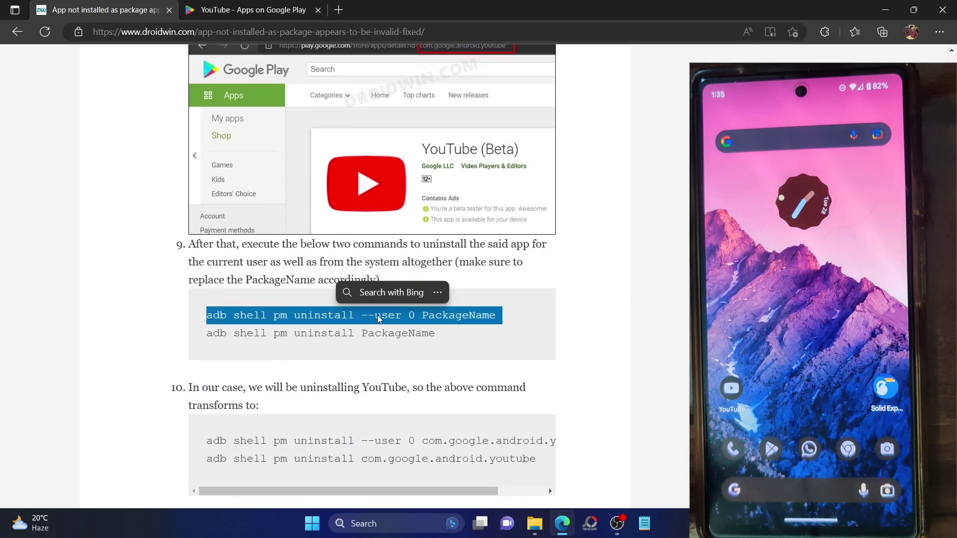
triple_click(457, 315)
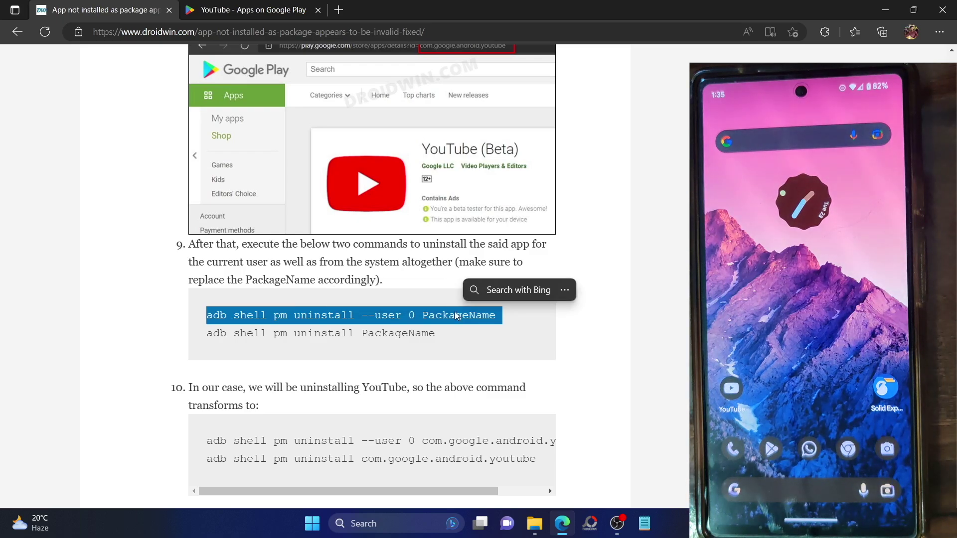
triple_click(457, 315)
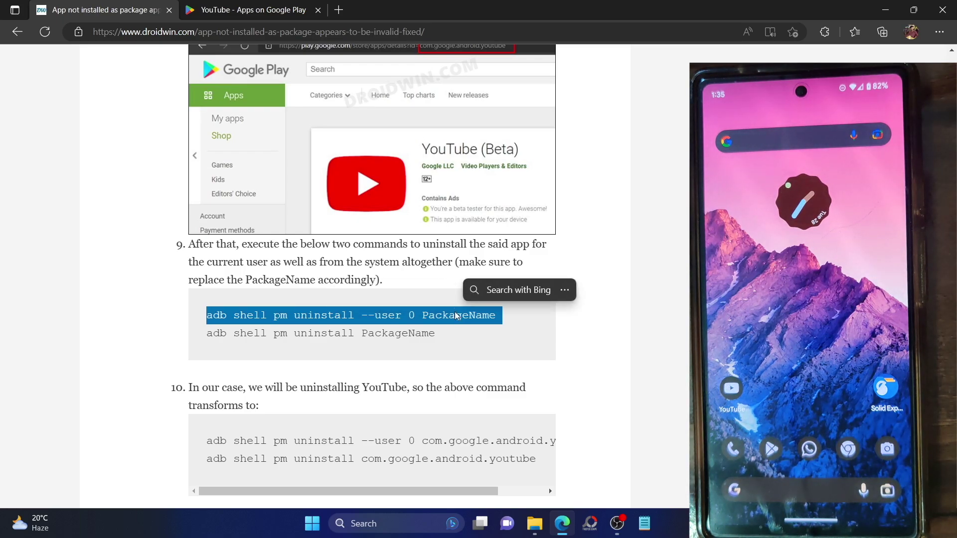
double_click(315, 316)
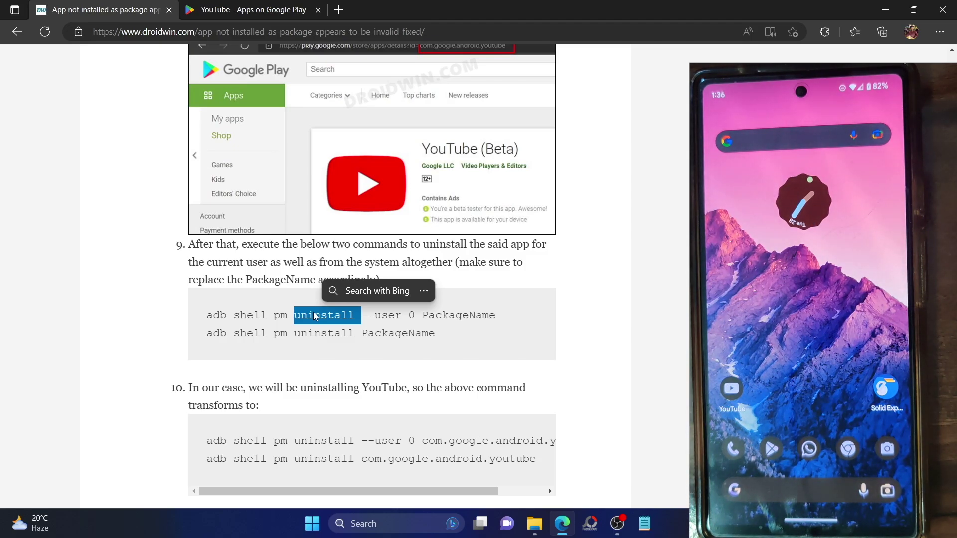
triple_click(287, 334)
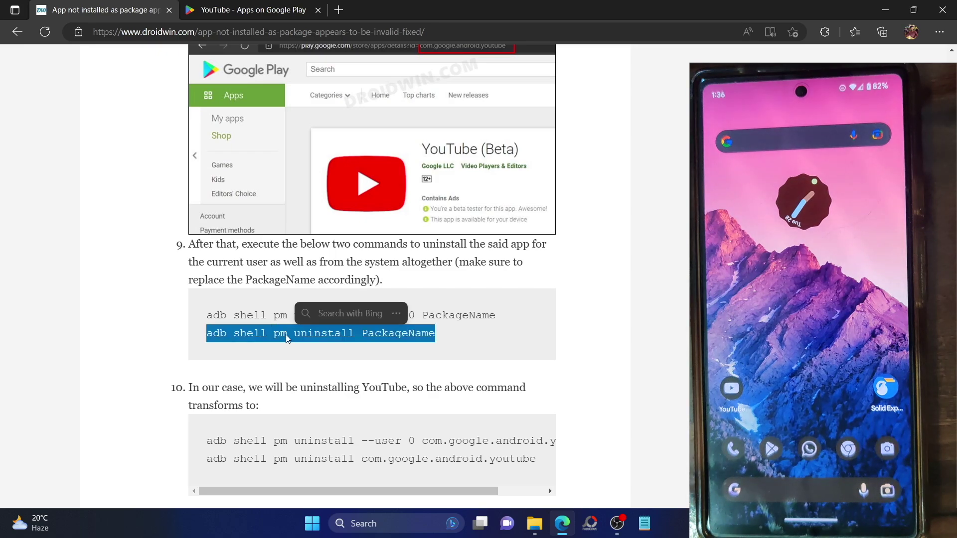
left_click(240, 281)
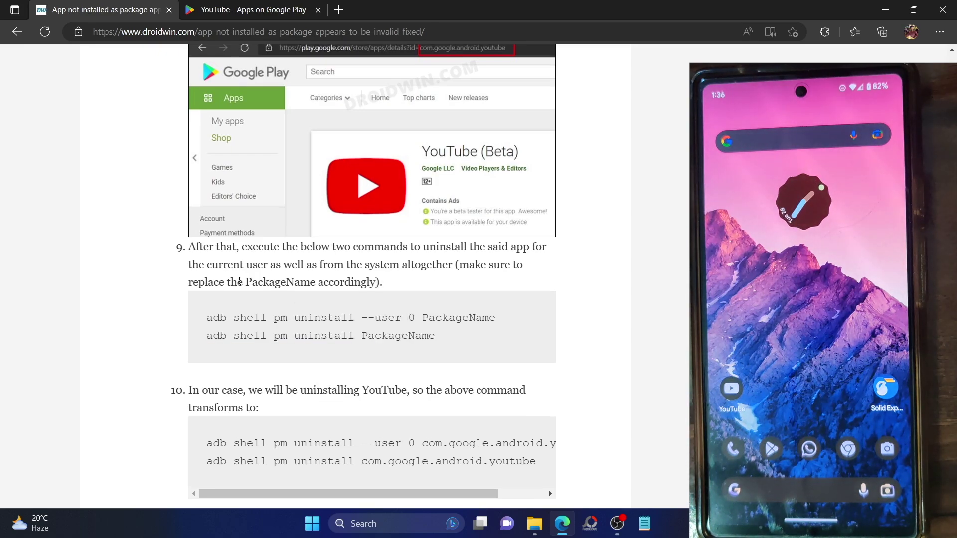
scroll(240, 281, "up", 1)
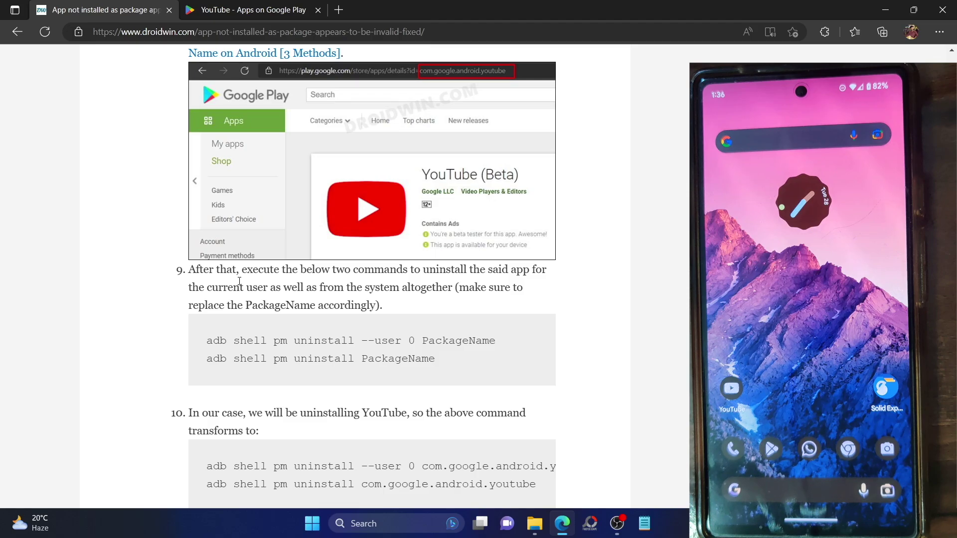
scroll(239, 280, "up", 4)
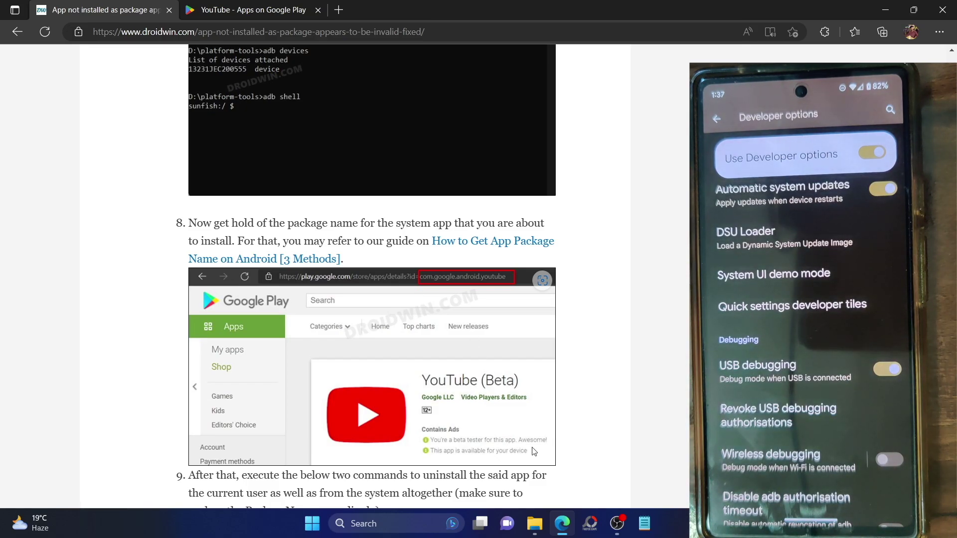
Step: Open a command prompt with cmd from the platform-tools folder in File Explorer
left_click(538, 526)
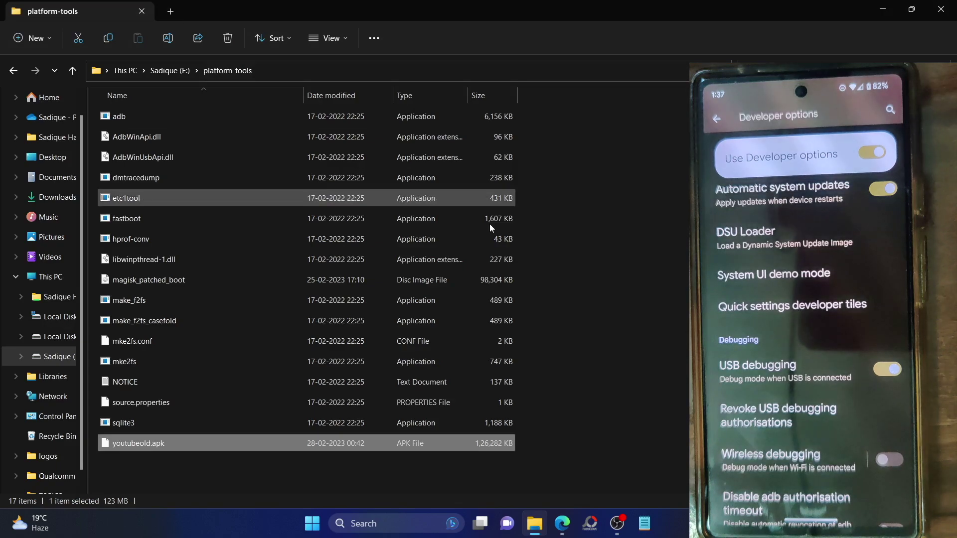
left_click(629, 269)
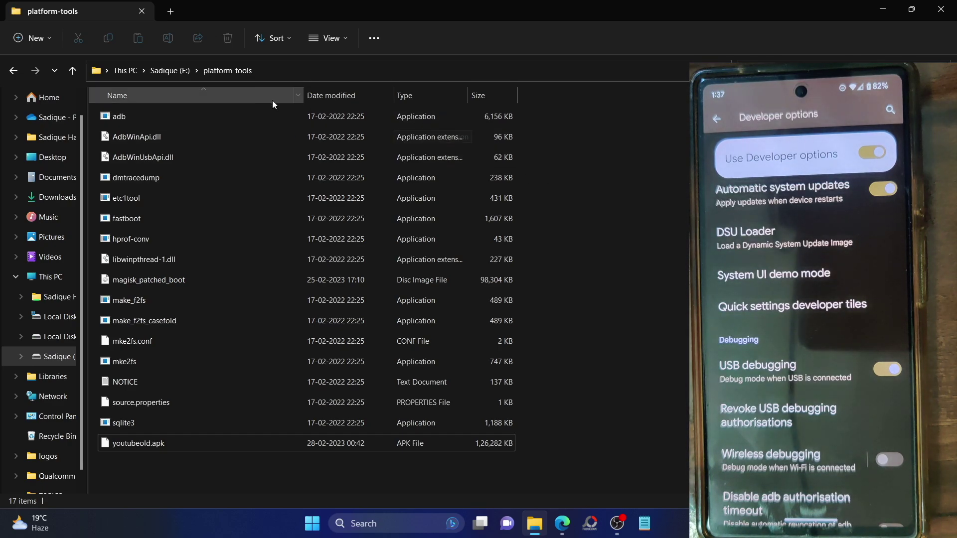
left_click(293, 71)
type("cmd")
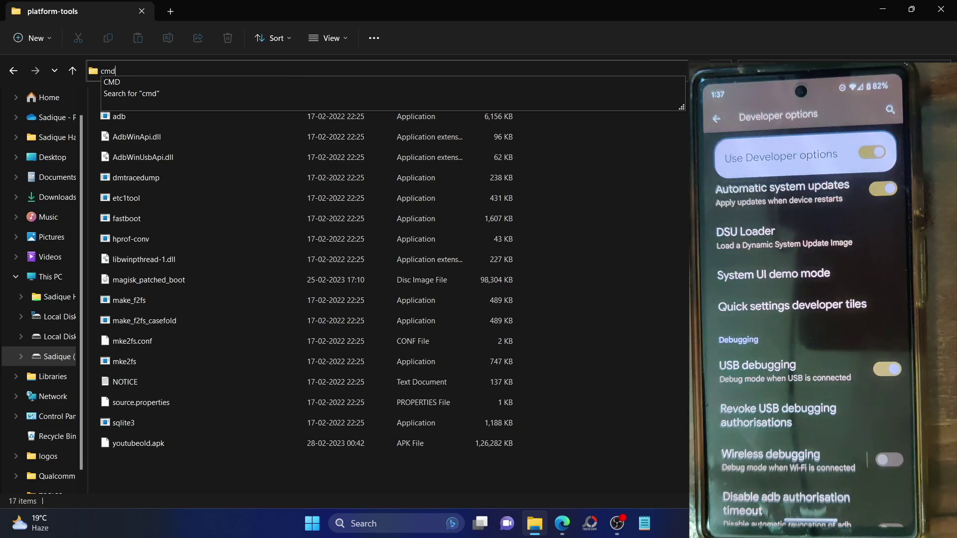
key("Return")
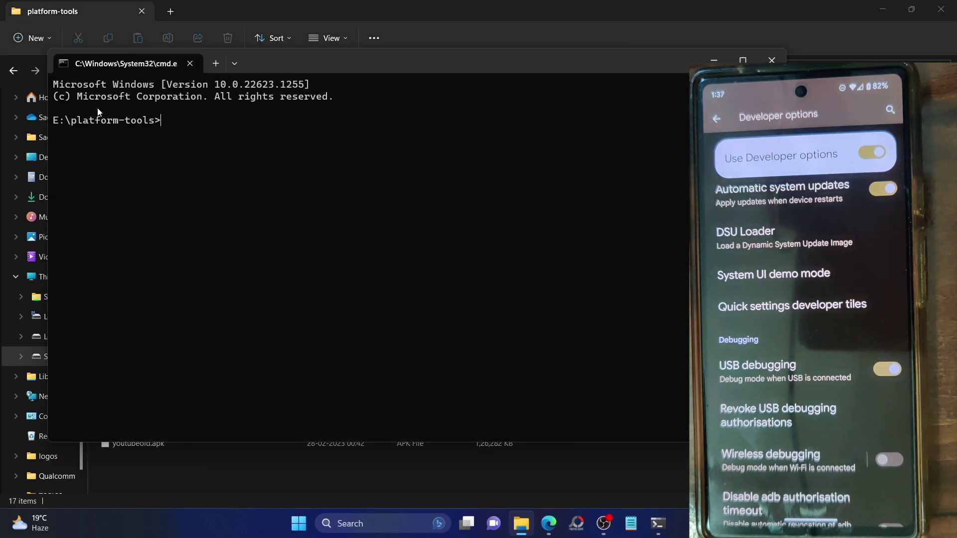
Step: Run adb devices in the command prompt to check the phone's connection, and highlight the listed device ID
left_click_drag(72, 122, 137, 121)
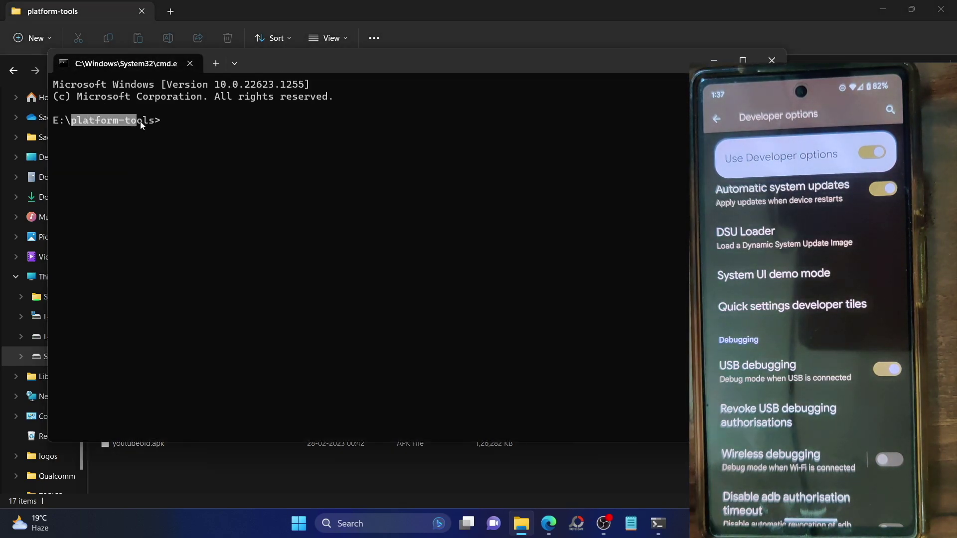
left_click(226, 115)
type("adb de")
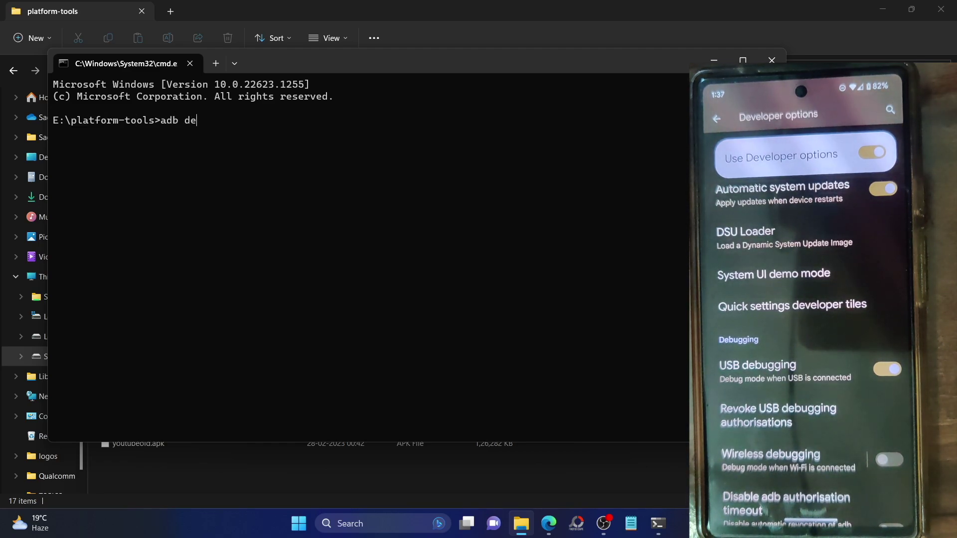
type("vices")
key("Return")
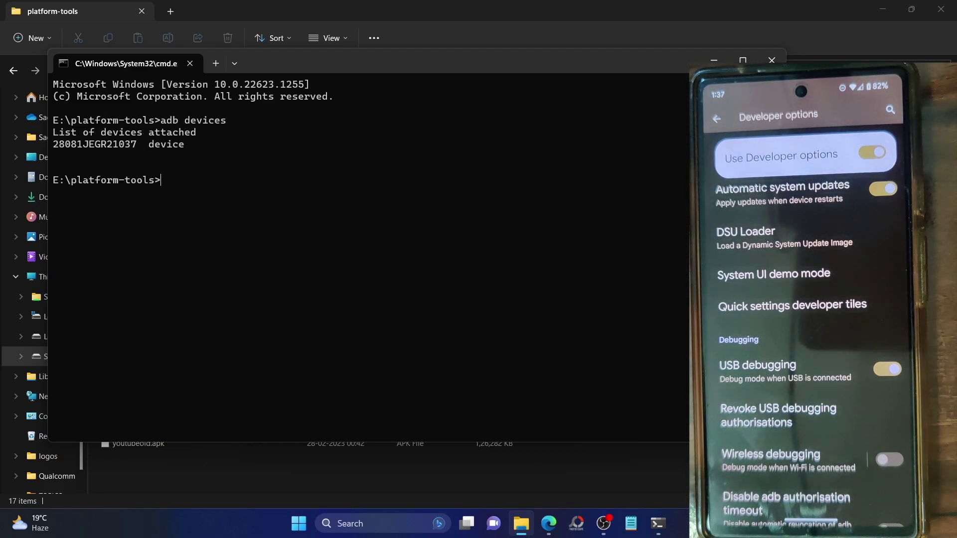
double_click(75, 144)
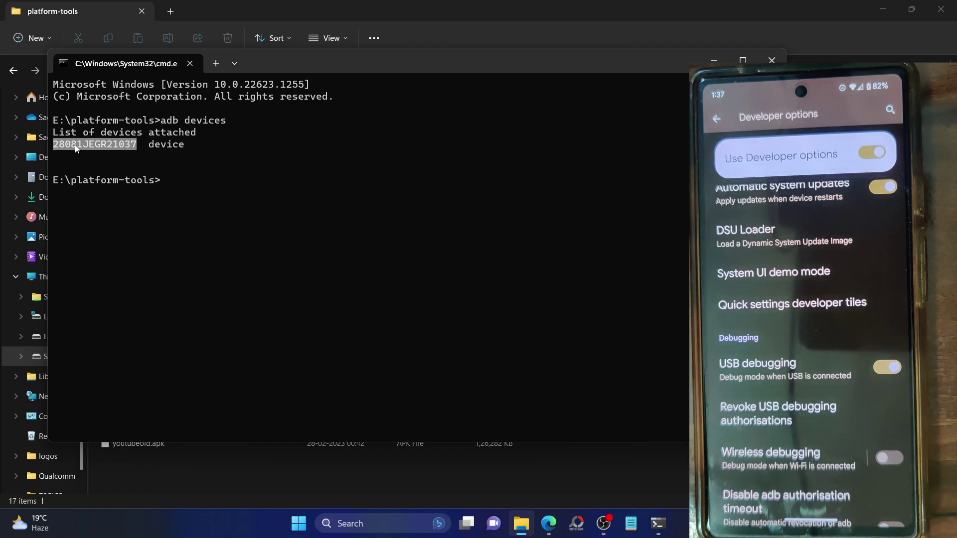
key("ctrl+c")
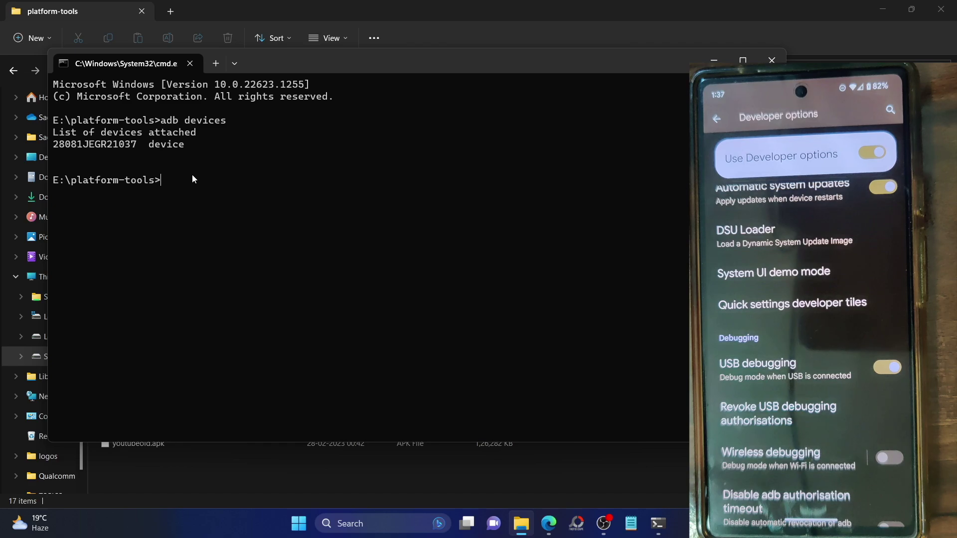
Step: Switch to the browser and highlight the package name com.google.android.youtube in the address of YouTube's Google Play page
left_click(549, 524)
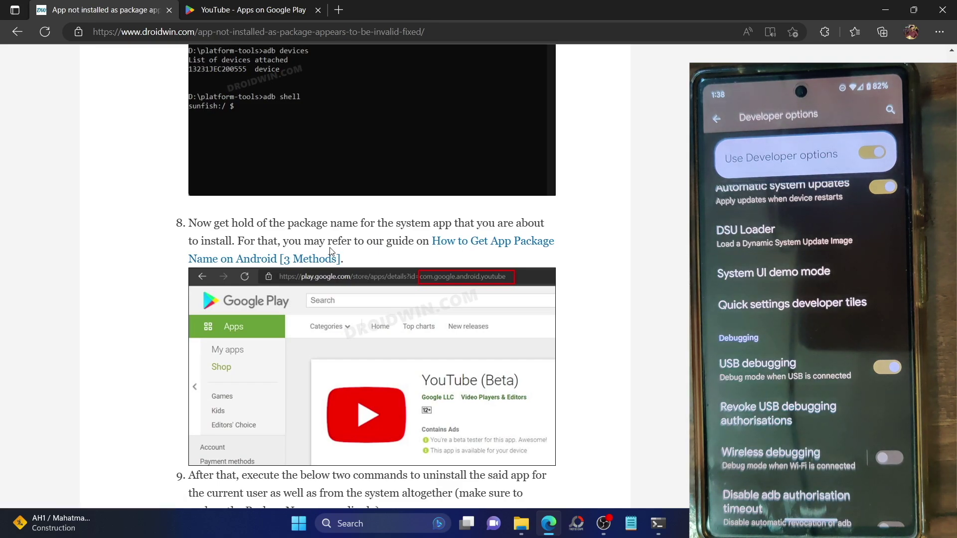
left_click(281, 10)
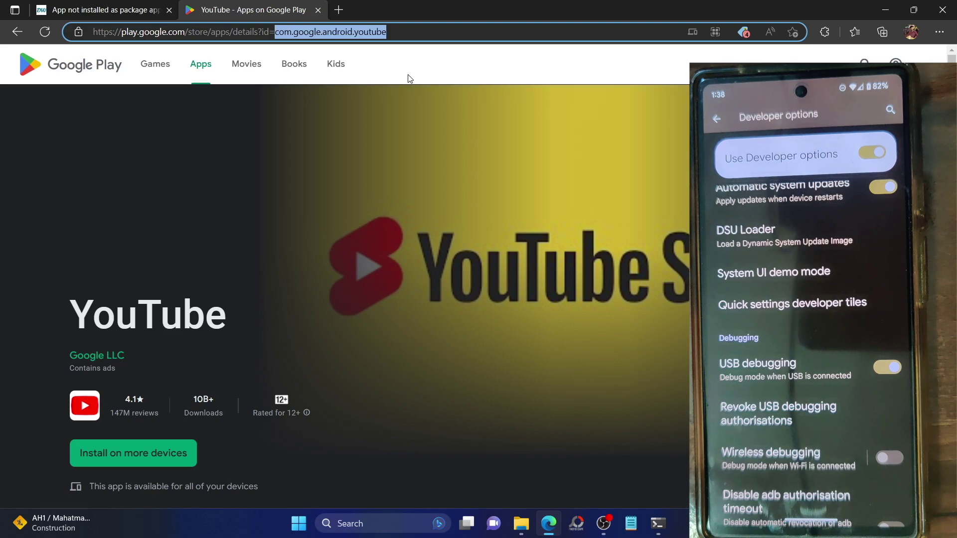
left_click(409, 78)
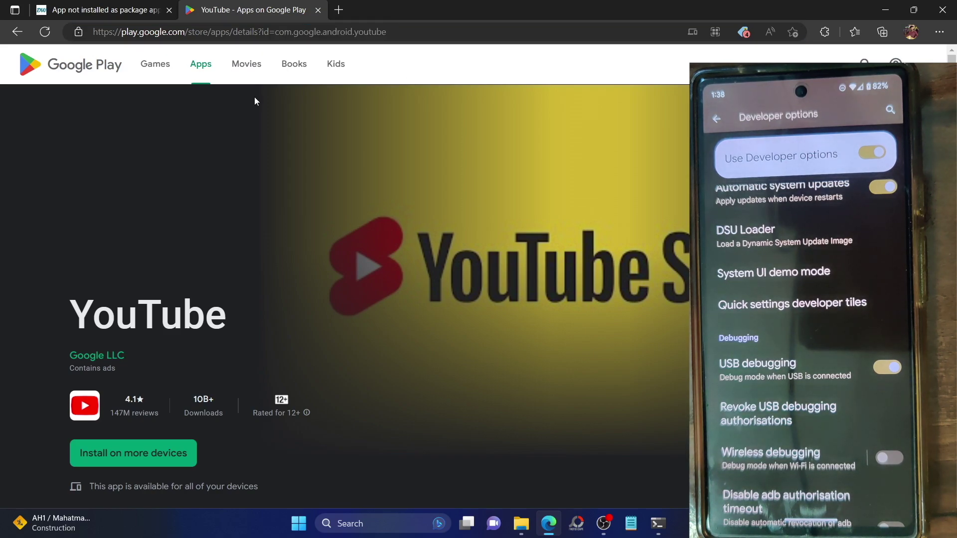
left_click_drag(275, 35, 407, 40)
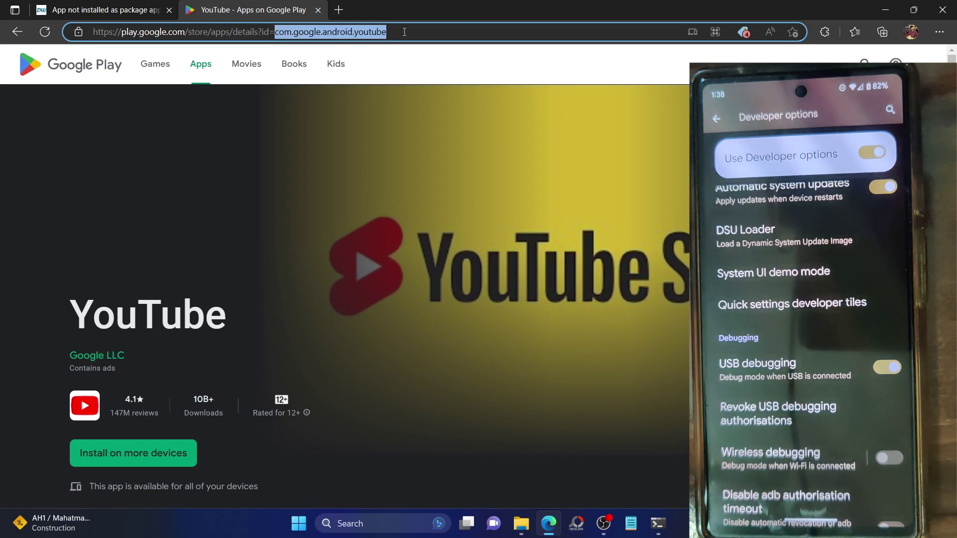
Step: Copy adb shell pm uninstall --user 0 PackageName from instruction 9 of the guide and paste it at the command prompt
left_click(59, 10)
scroll(215, 263, "down", 3)
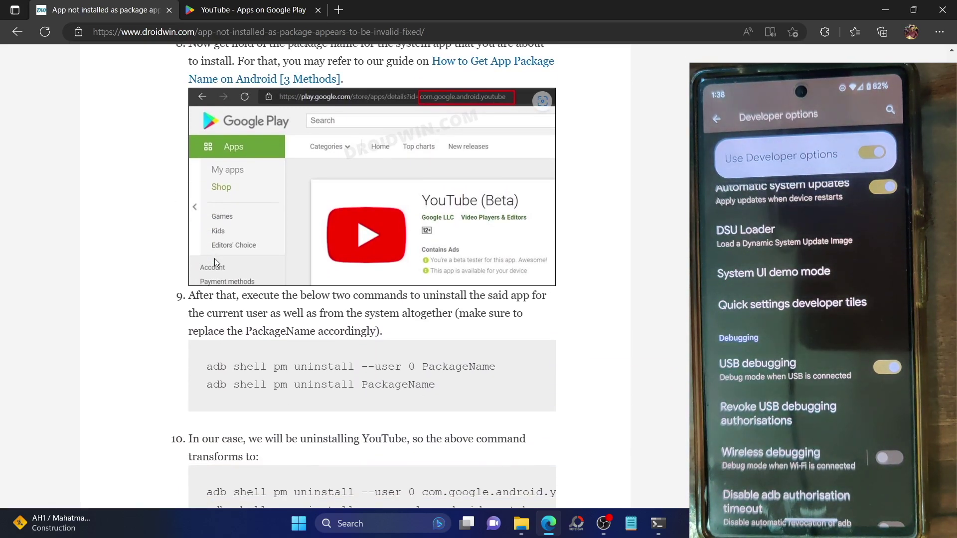
triple_click(328, 365)
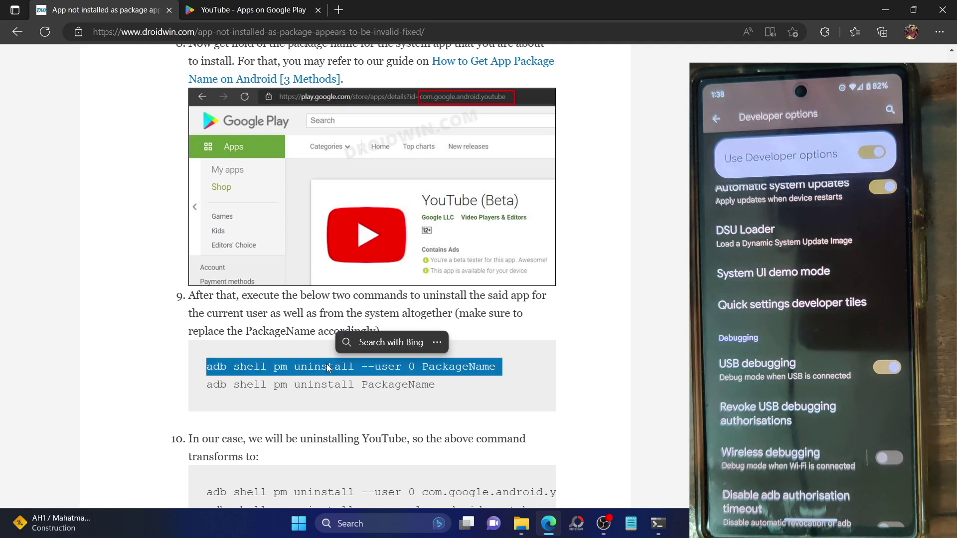
key("ctrl+c")
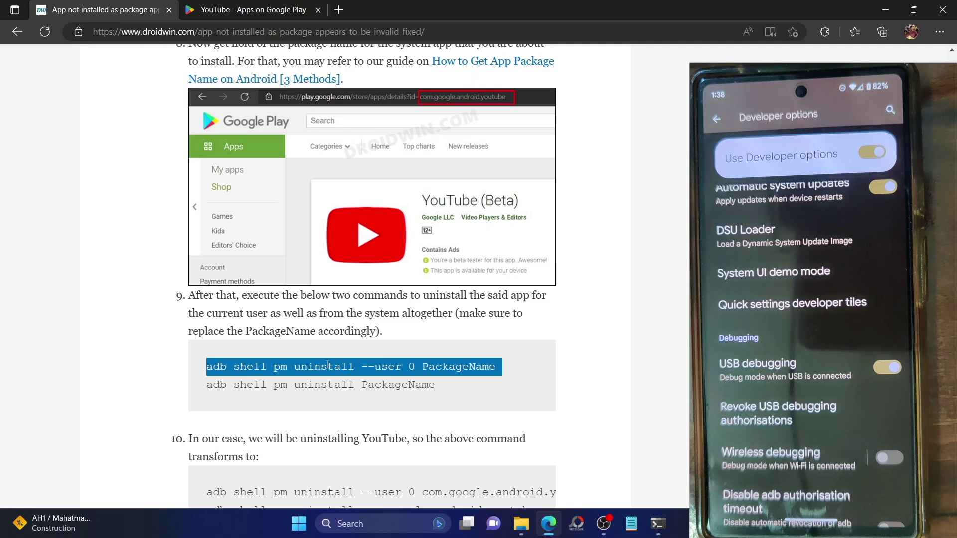
left_click(521, 523)
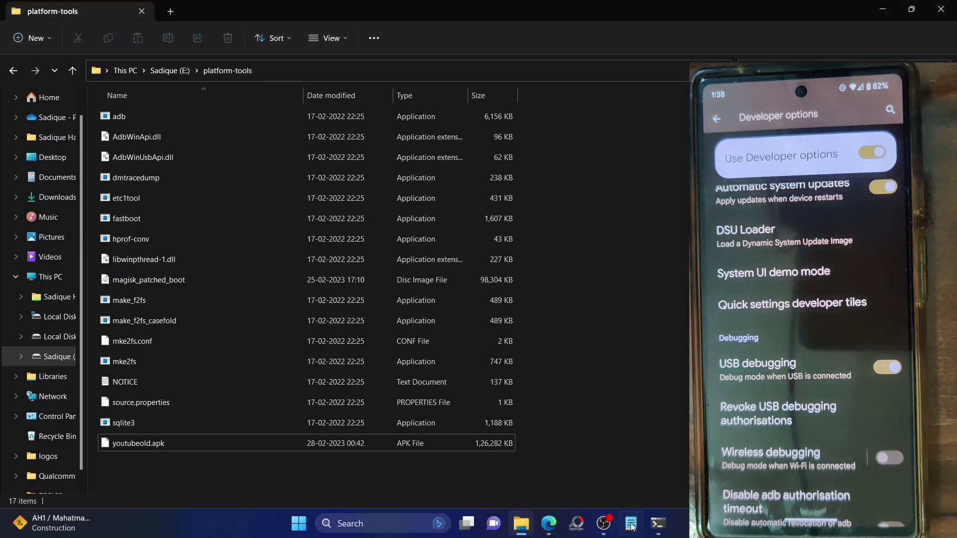
left_click(659, 523)
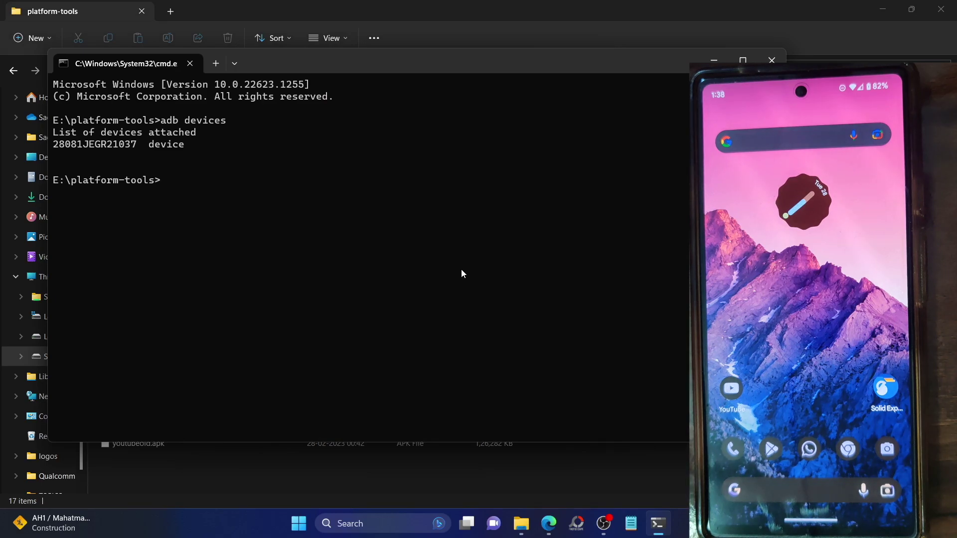
key("ctrl+v")
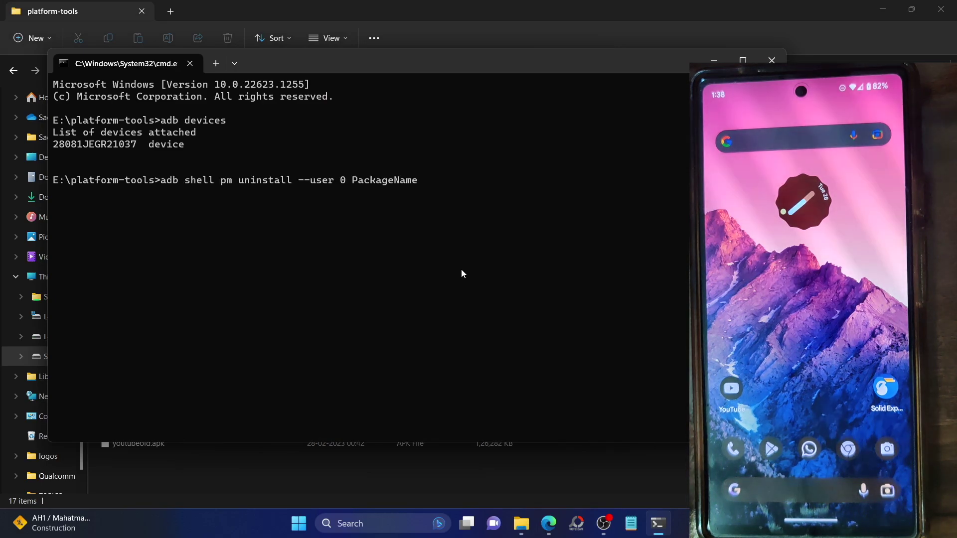
Step: Delete the PackageName placeholder from the end of the pasted uninstall command
key("BackSpace")
key("BackSpace")
key("BackSpace")
key("BackSpace")
key("BackSpace")
key("BackSpace")
key("BackSpace")
key("BackSpace")
key("BackSpace")
key("BackSpace")
key("BackSpace")
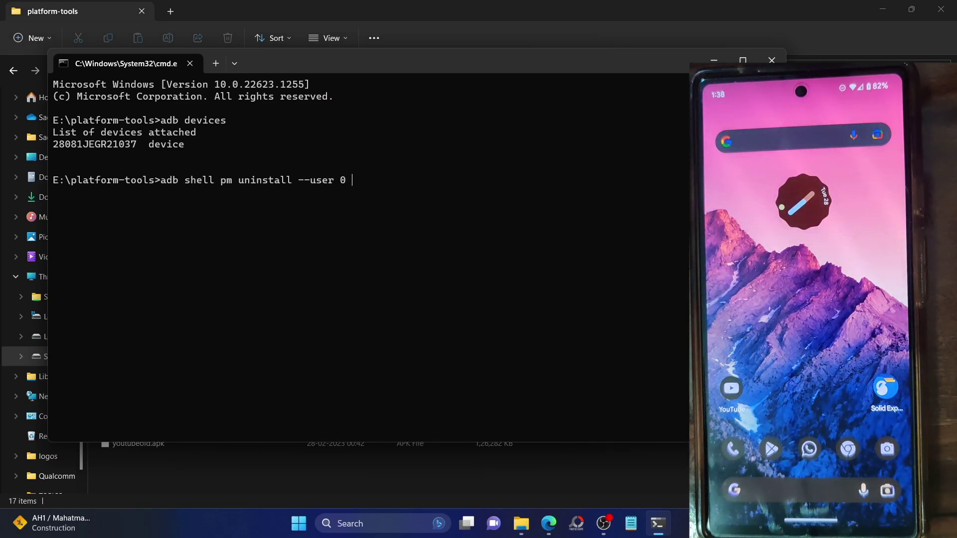
Step: Copy adb shell pm uninstall --user 0 com.google.android.youtube from instruction 10 of the browser guide and return to the command prompt
left_click(549, 523)
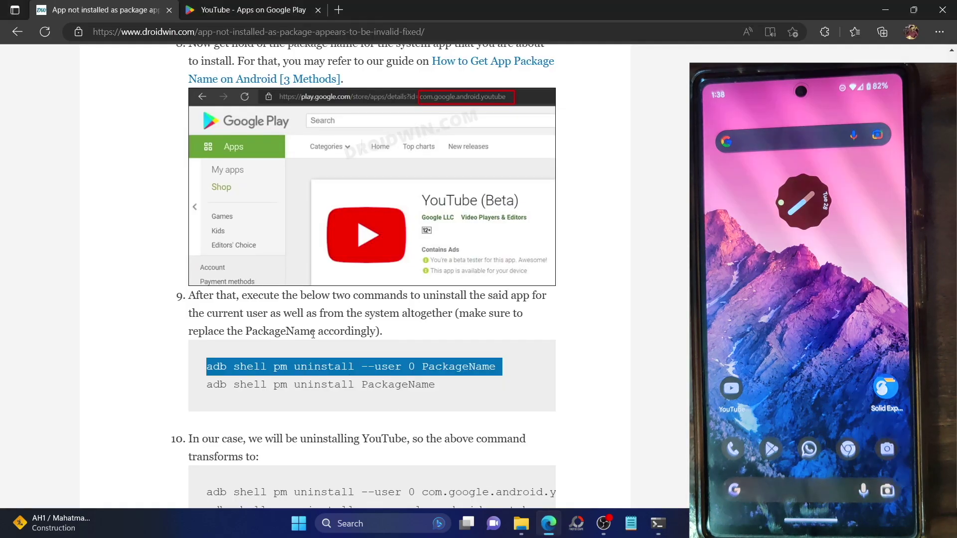
scroll(293, 388, "down", 2)
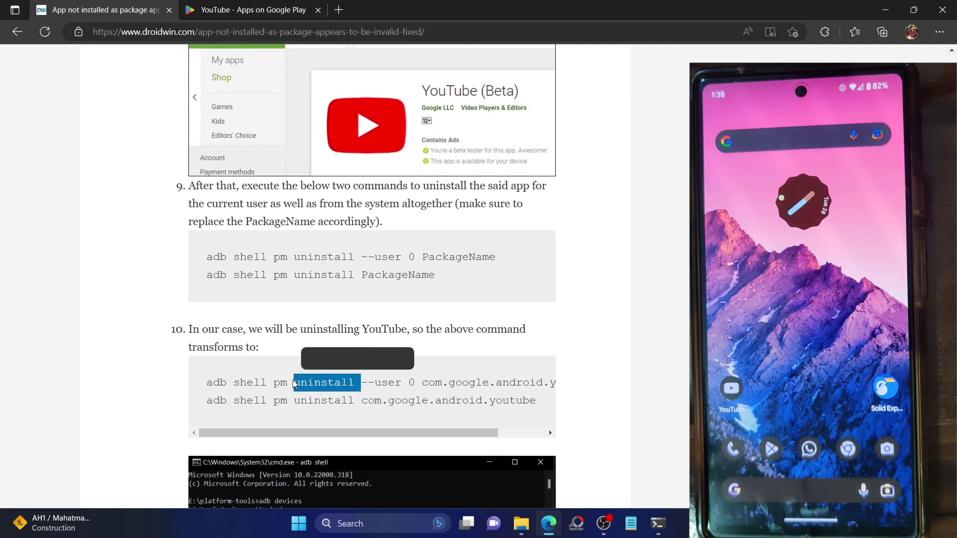
triple_click(297, 382)
left_click(658, 523)
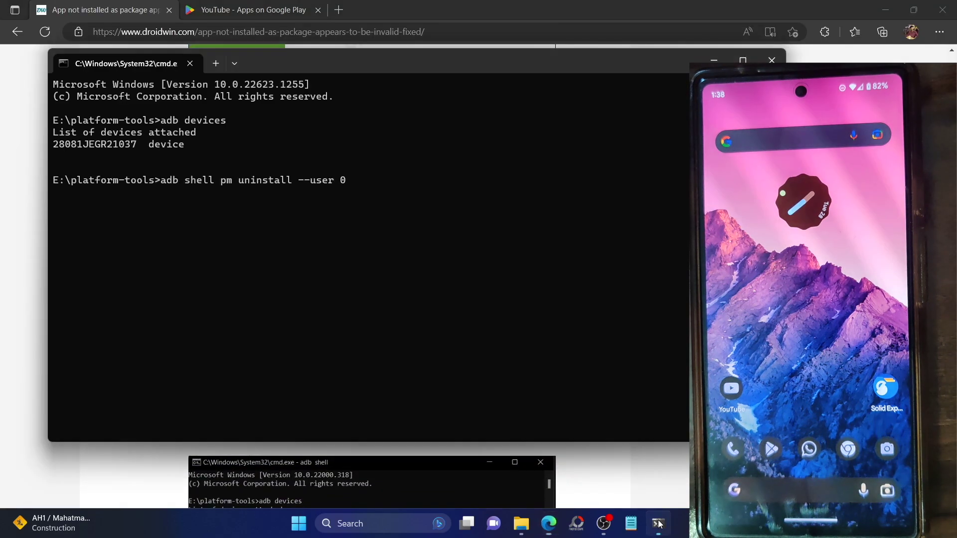
Step: Clear the incomplete command at the prompt and run the copied adb shell pm uninstall --user 0 com.google.android.youtube instead
key("BackSpace")
key("BackSpace")
key("BackSpace")
key("BackSpace")
key("BackSpace")
key("BackSpace")
key("BackSpace")
key("BackSpace")
key("BackSpace")
key("BackSpace")
key("BackSpace")
key("BackSpace")
key("BackSpace")
key("BackSpace")
key("BackSpace")
key("BackSpace")
key("BackSpace")
key("BackSpace")
key("BackSpace")
key("BackSpace")
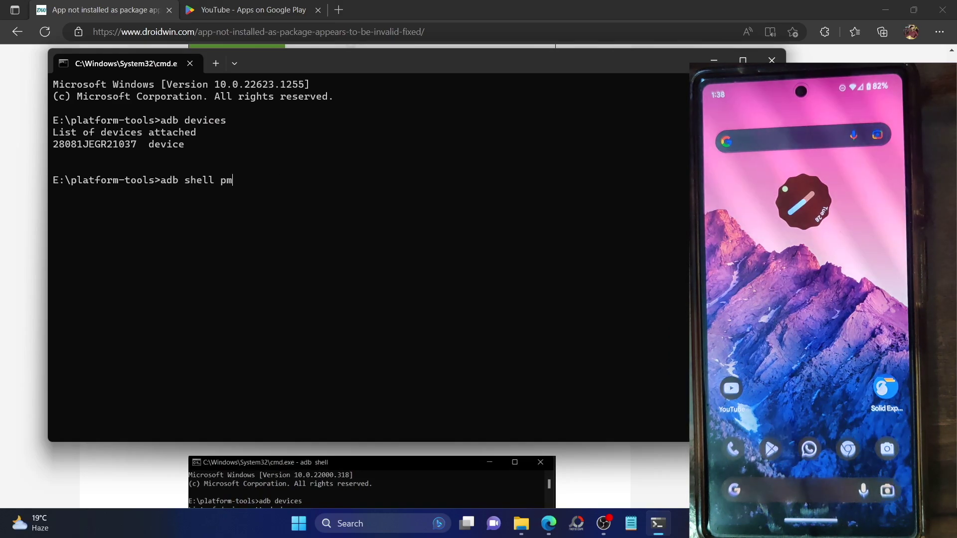
key("ctrl+v")
key("Return")
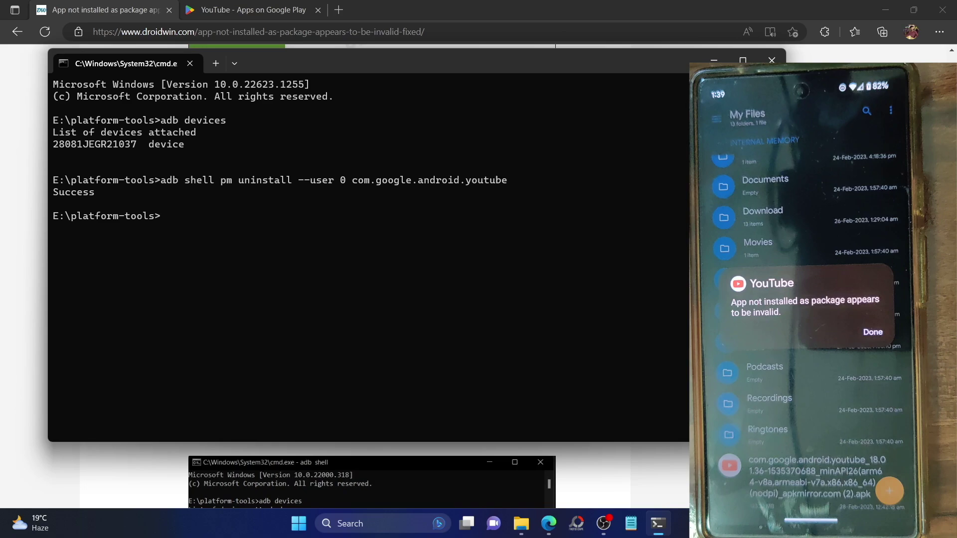
Step: Switch to the browser, highlight adb shell pm uninstall PackageName in instruction 9 of the guide, and return to the command prompt
key("alt+Tab")
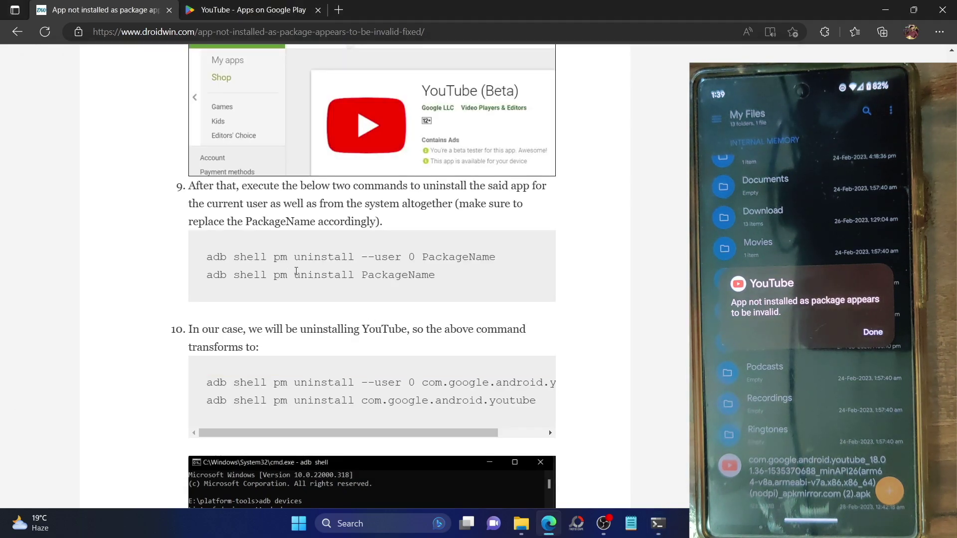
triple_click(296, 275)
key("ctrl+c")
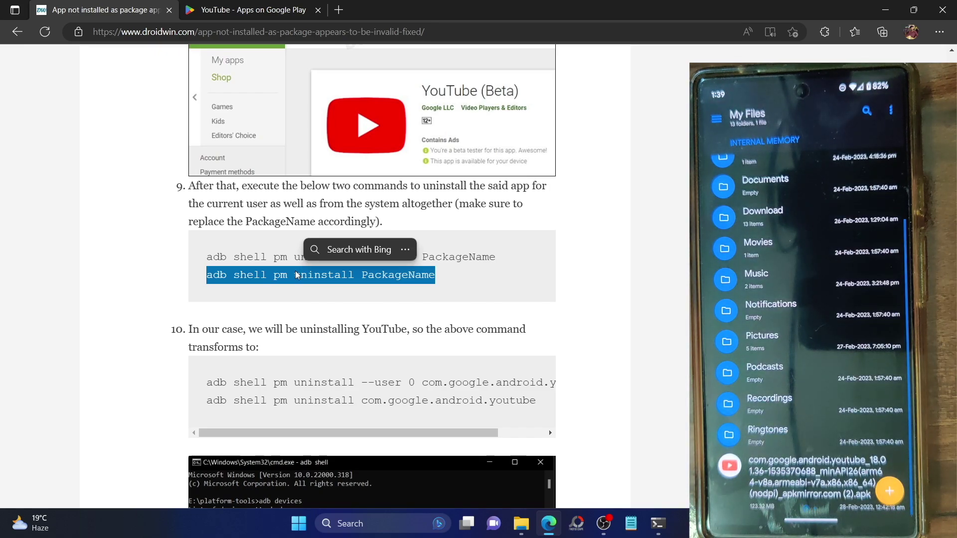
left_click(165, 286)
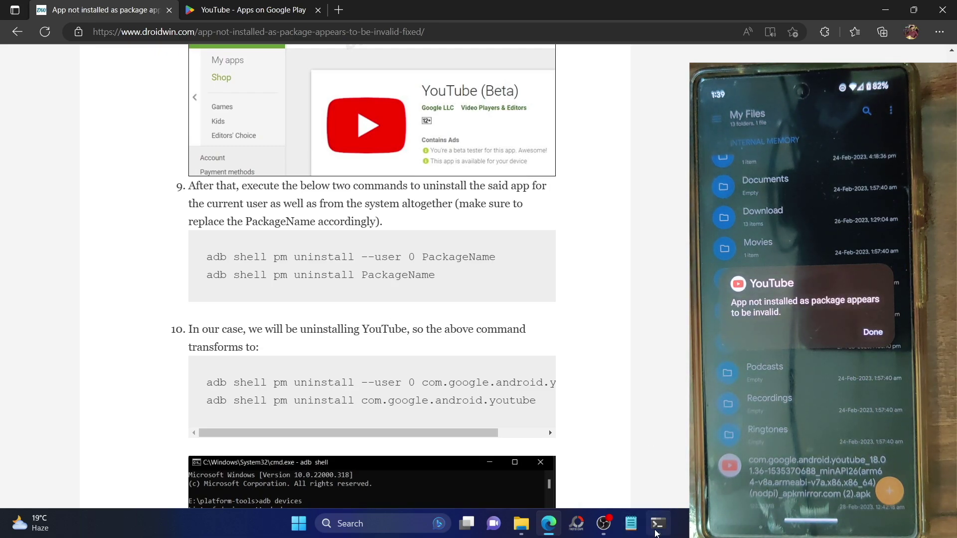
left_click(656, 532)
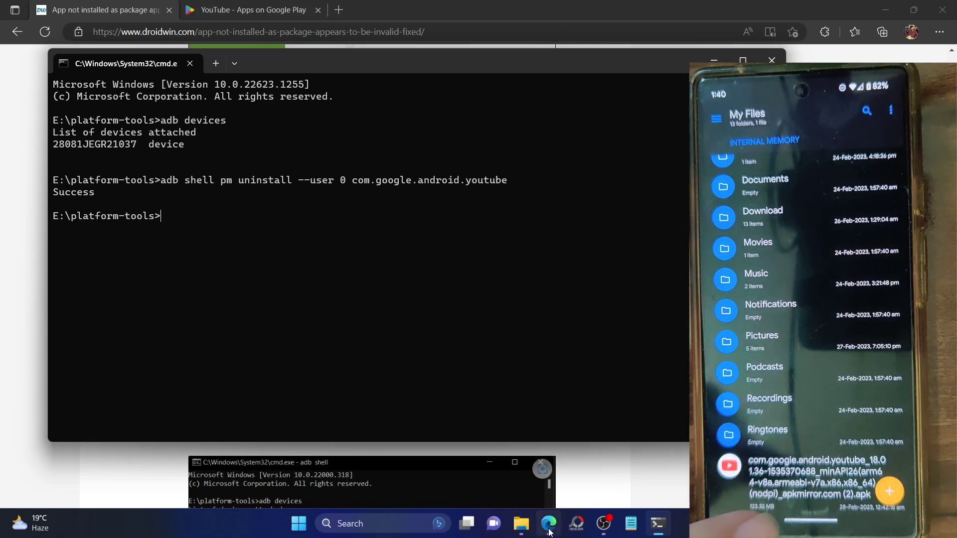
Step: Switch to File Explorer and select youtubeold.apk in the platform-tools folder to check its file name
mouse_move(551, 531)
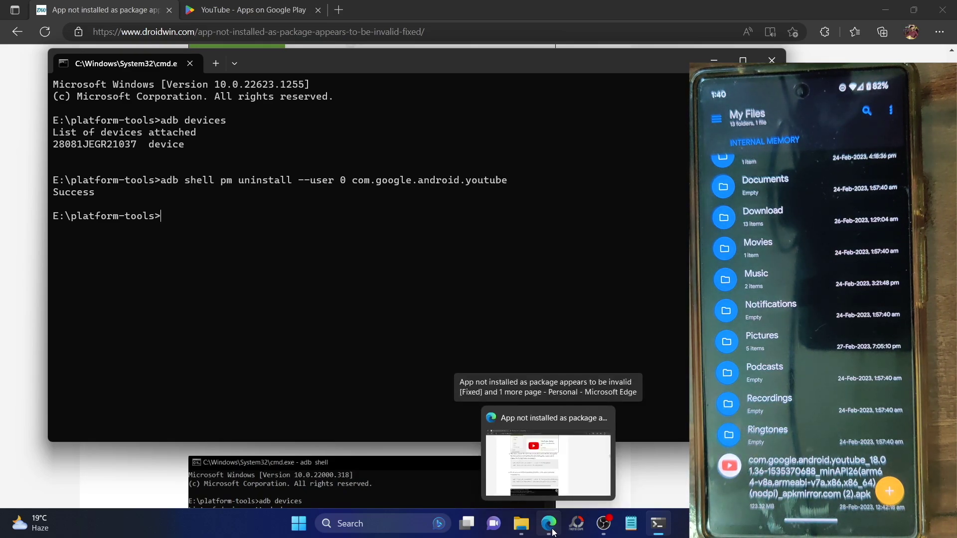
left_click(551, 531)
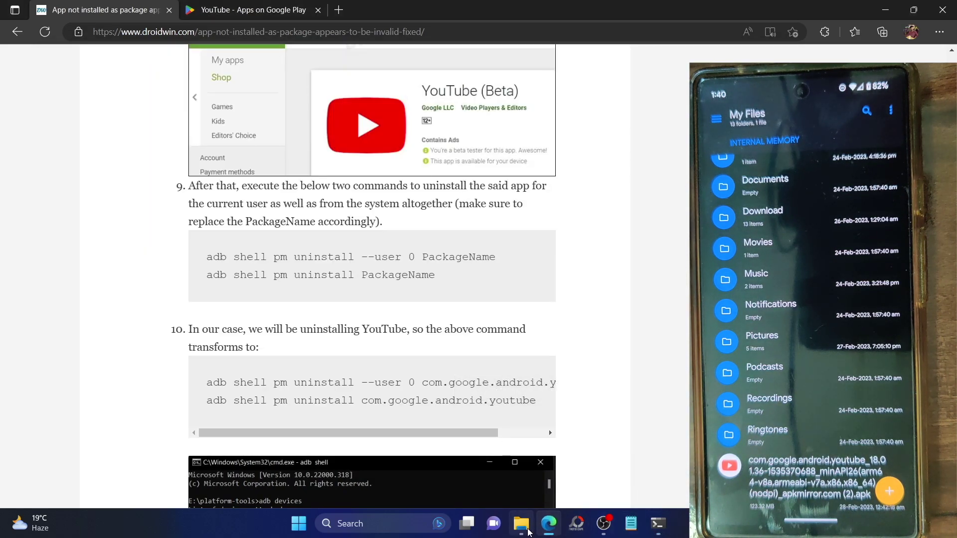
left_click(521, 524)
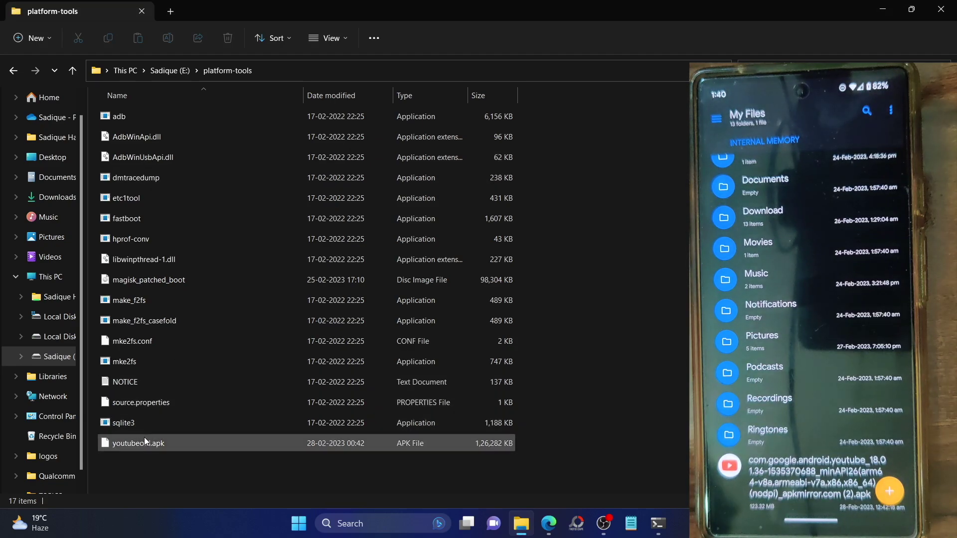
left_click(144, 438)
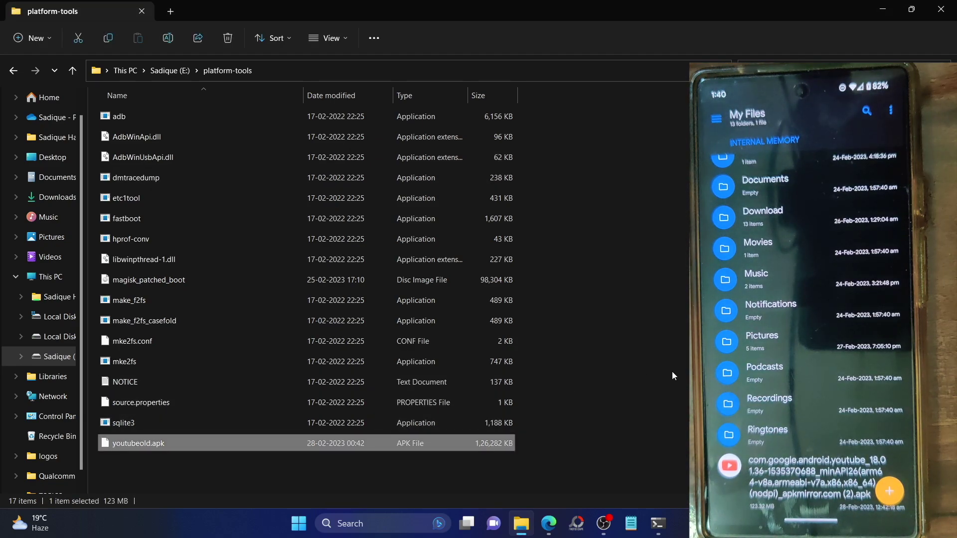
Step: Switch to the command prompt and try to install the older APK with adb install youtubeold.apk
left_click(659, 523)
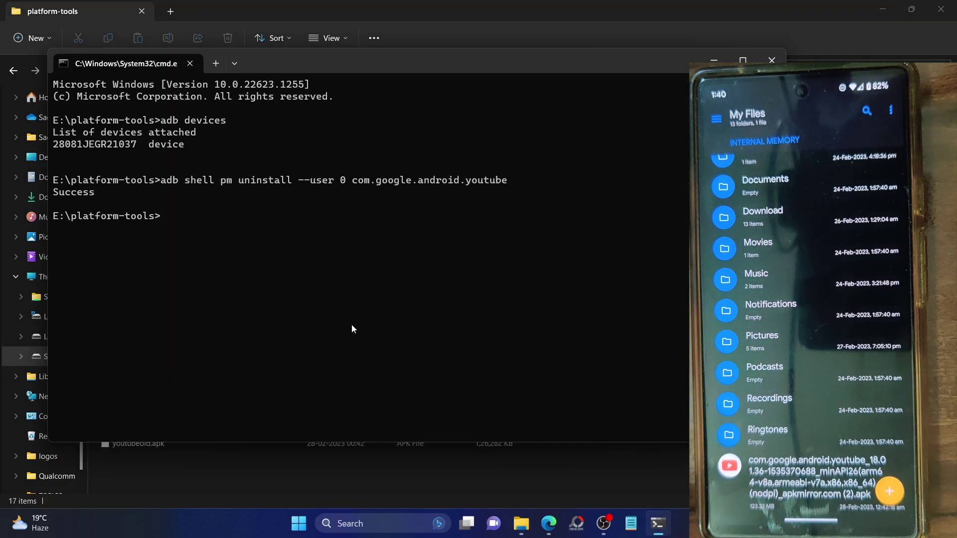
type("adb install youtube")
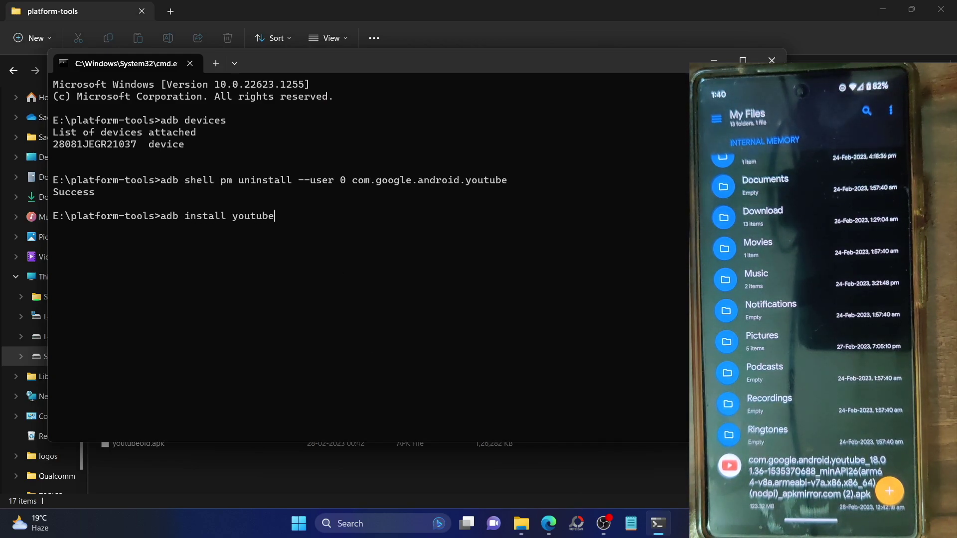
type("old.apk")
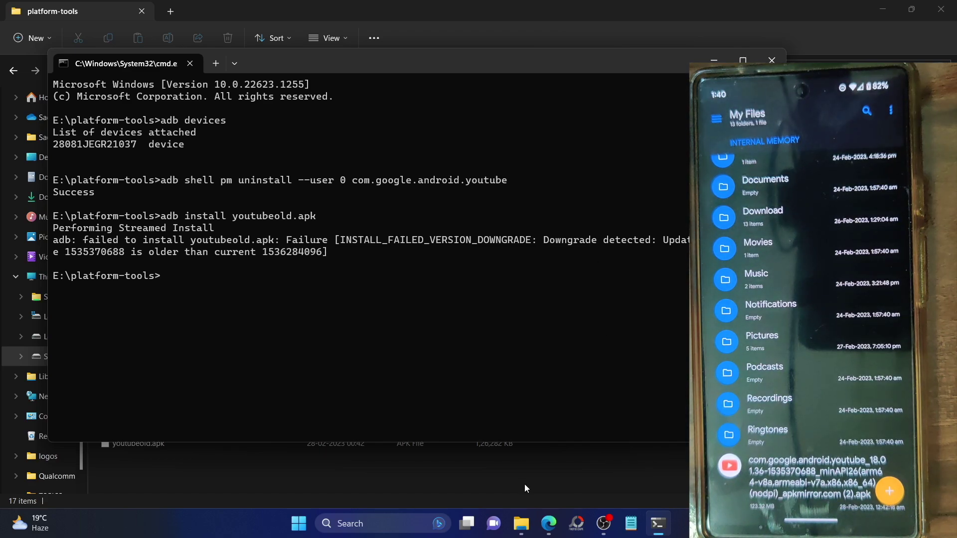
Step: Switch to the browser and highlight each of the two uninstall commands in instruction 9 of the guide
left_click(546, 533)
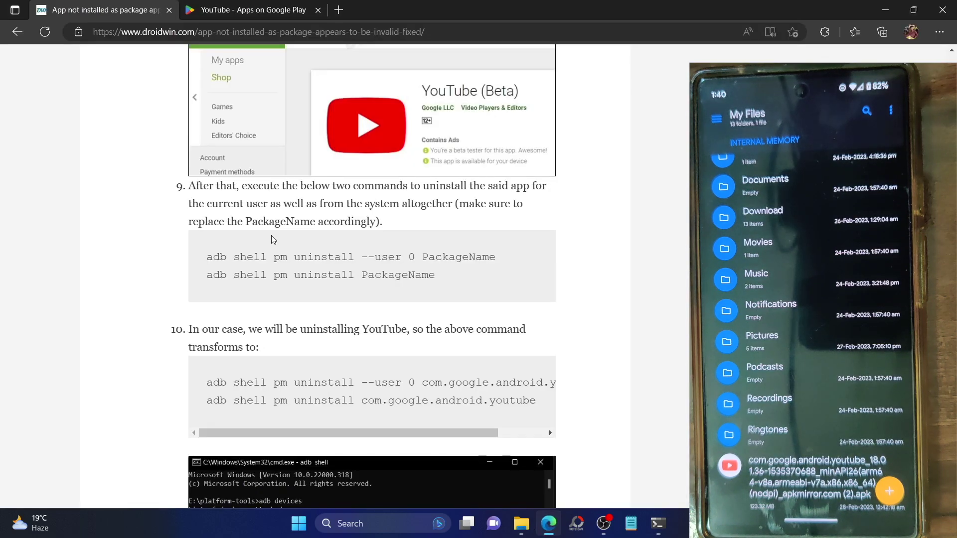
triple_click(274, 258)
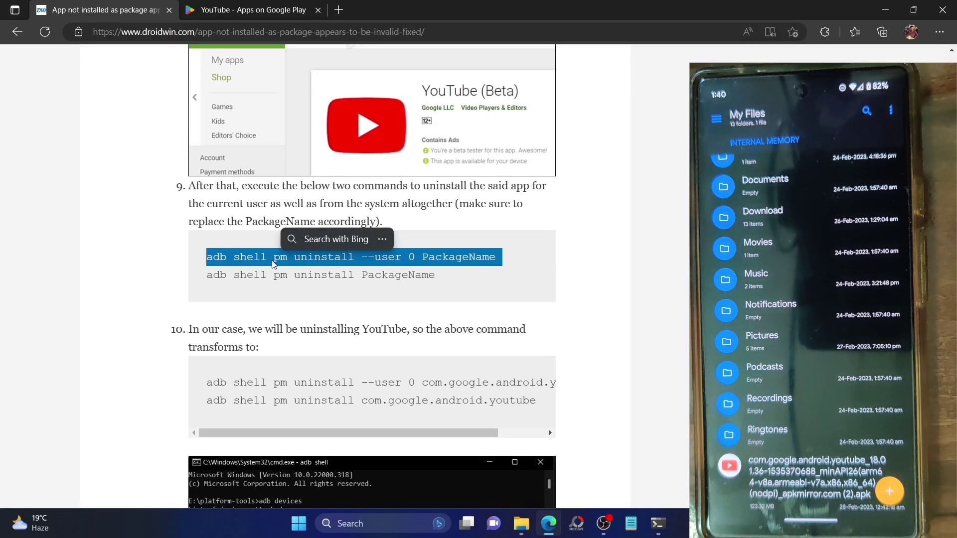
key("ctrl+c")
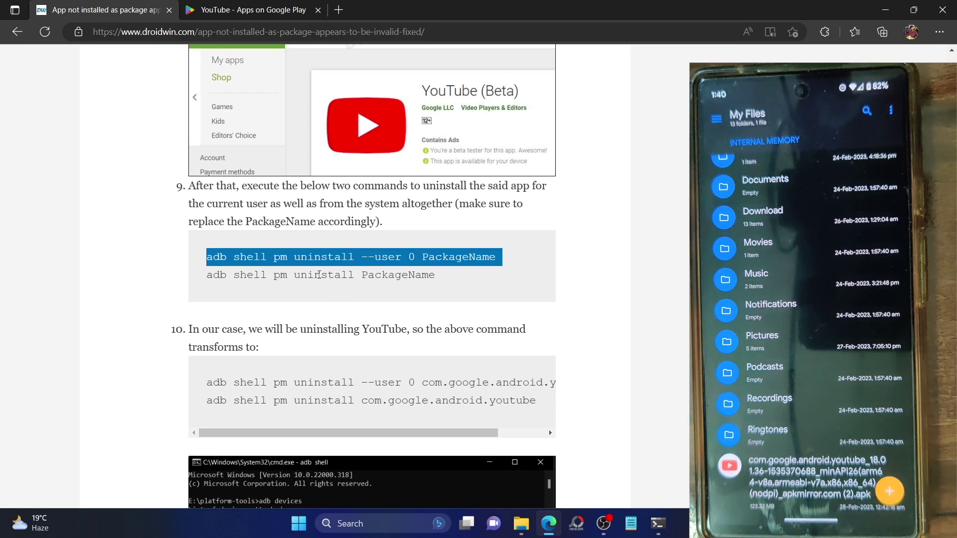
triple_click(319, 275)
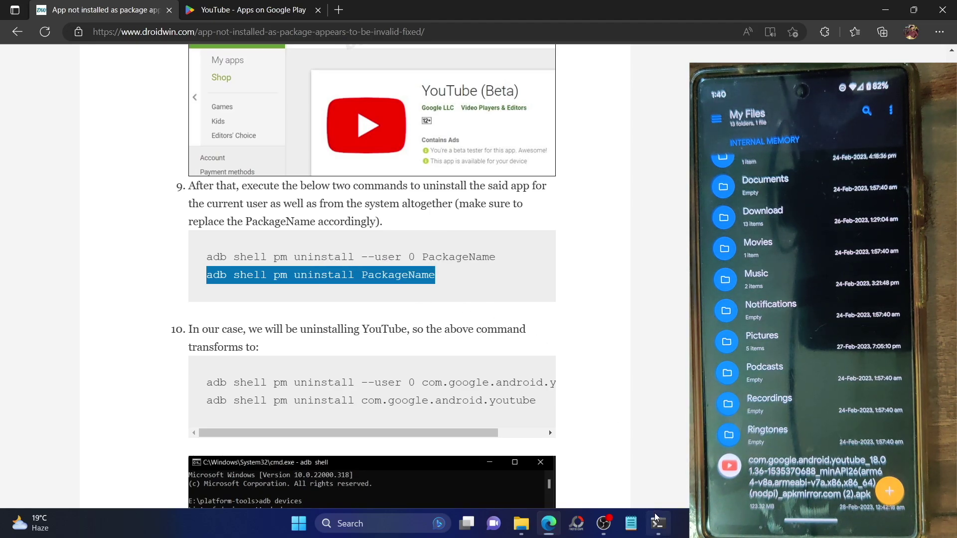
Step: Switch to the command prompt, shift its window aside, and highlight the executed adb shell pm uninstall --user 0 command for review
left_click(668, 529)
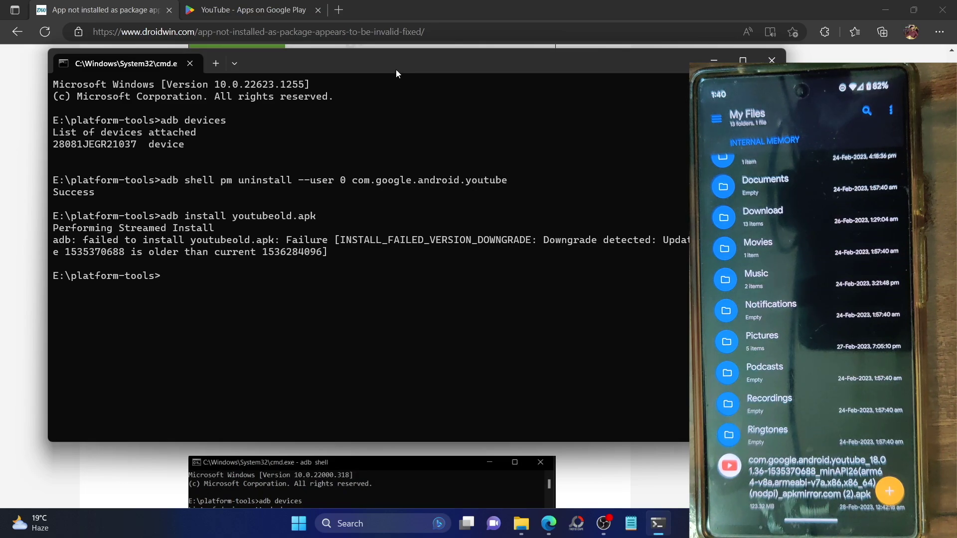
left_click_drag(396, 69, 509, 75)
left_click_drag(274, 187, 621, 189)
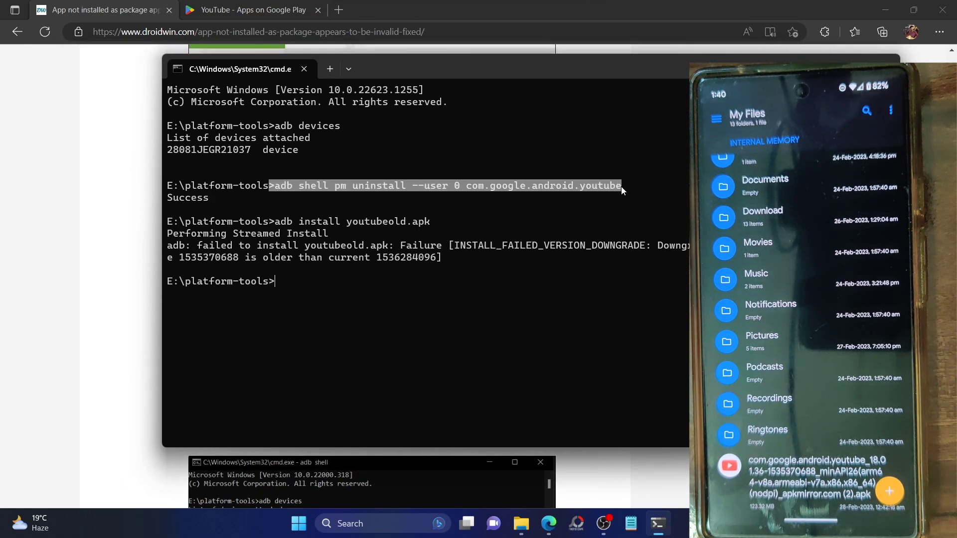
right_click(622, 186)
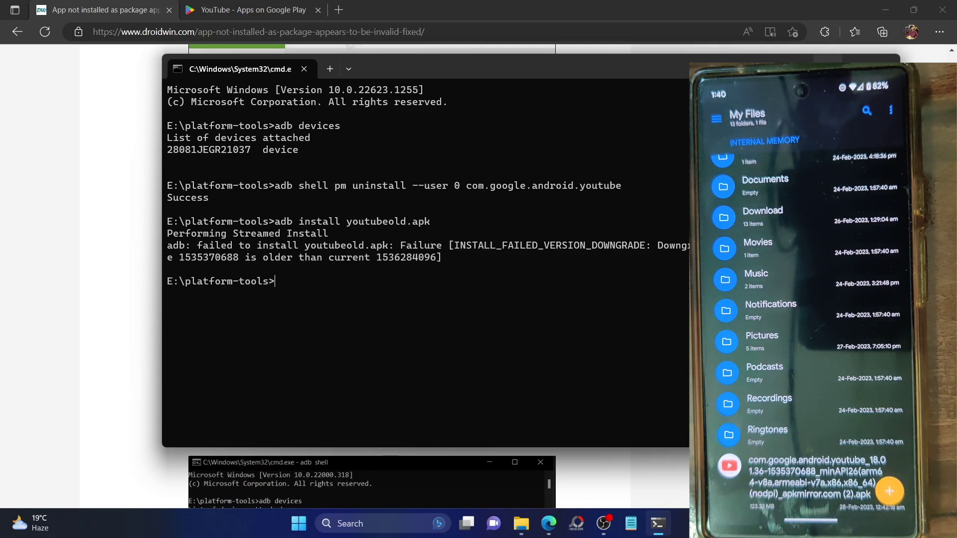
Step: Switch to the browser and copy adb shell pm uninstall com.google.android.youtube from instruction 10 of the guide
key("alt+Tab")
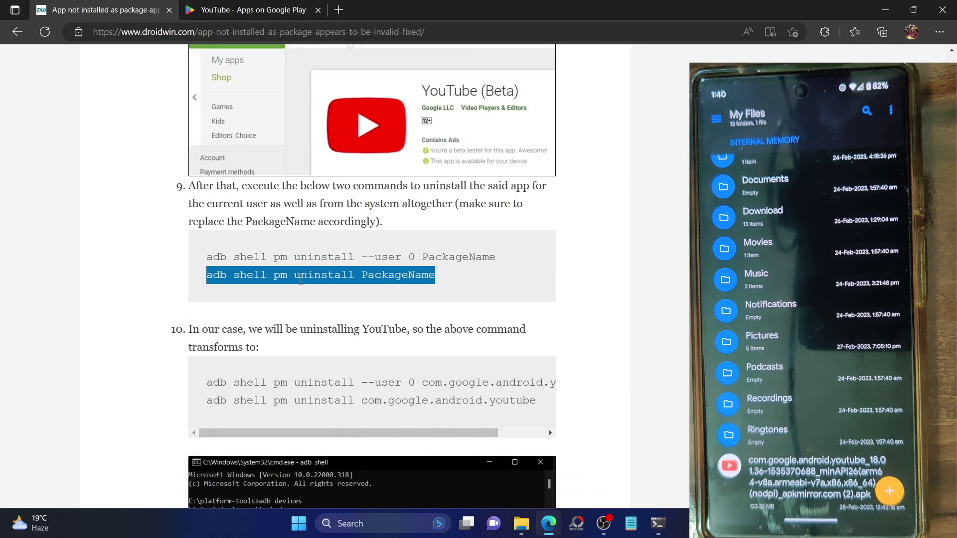
double_click(254, 399)
double_click(370, 275)
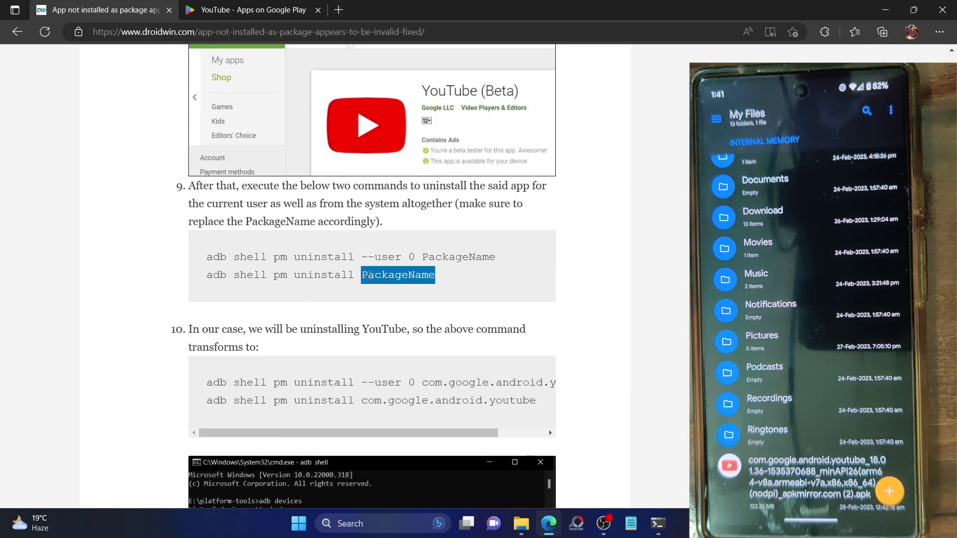
left_click_drag(361, 401, 523, 394)
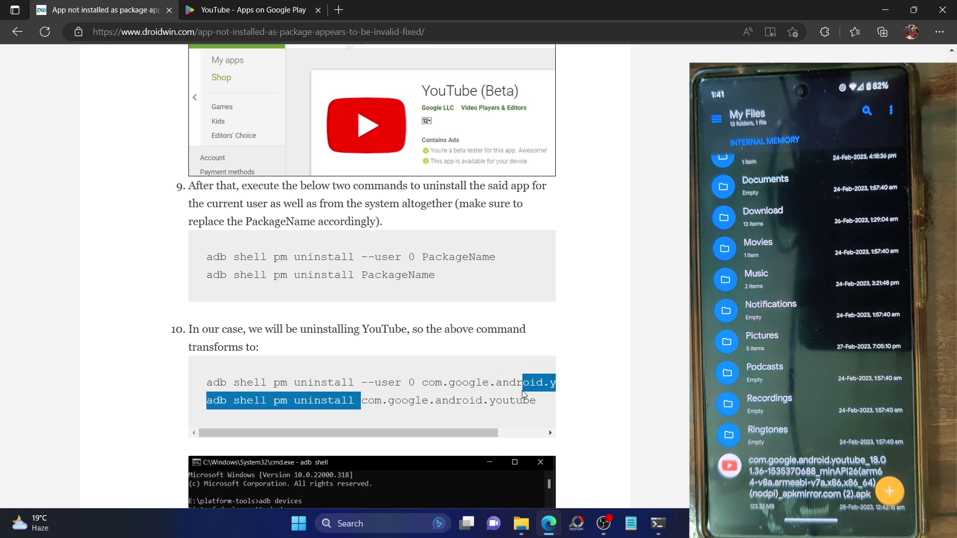
triple_click(369, 401)
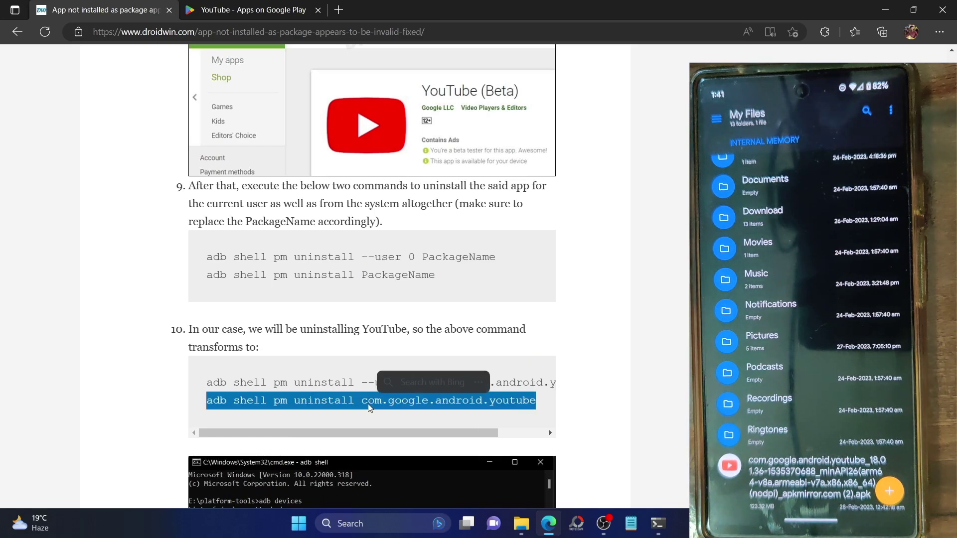
Step: Switch to the command prompt and run the copied adb shell pm uninstall com.google.android.youtube command
left_click(522, 525)
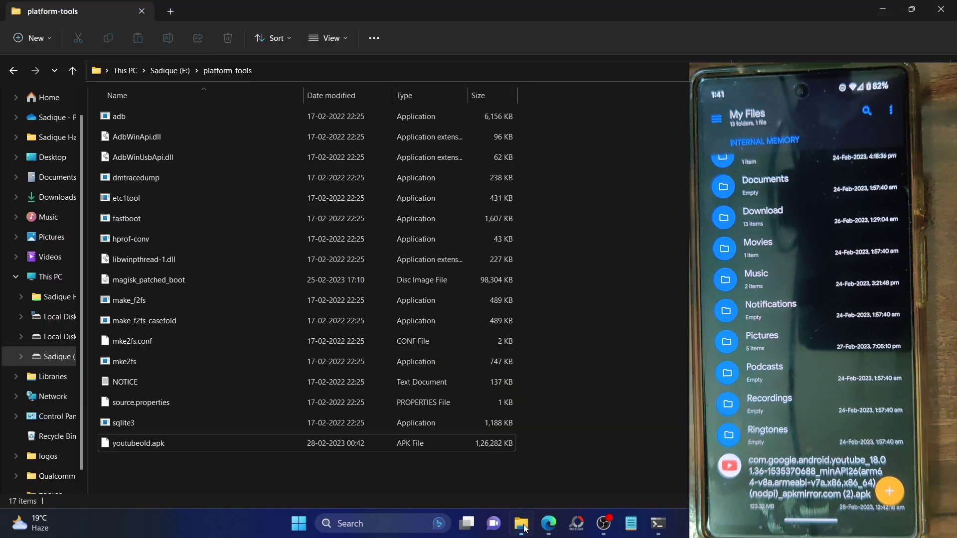
left_click(658, 524)
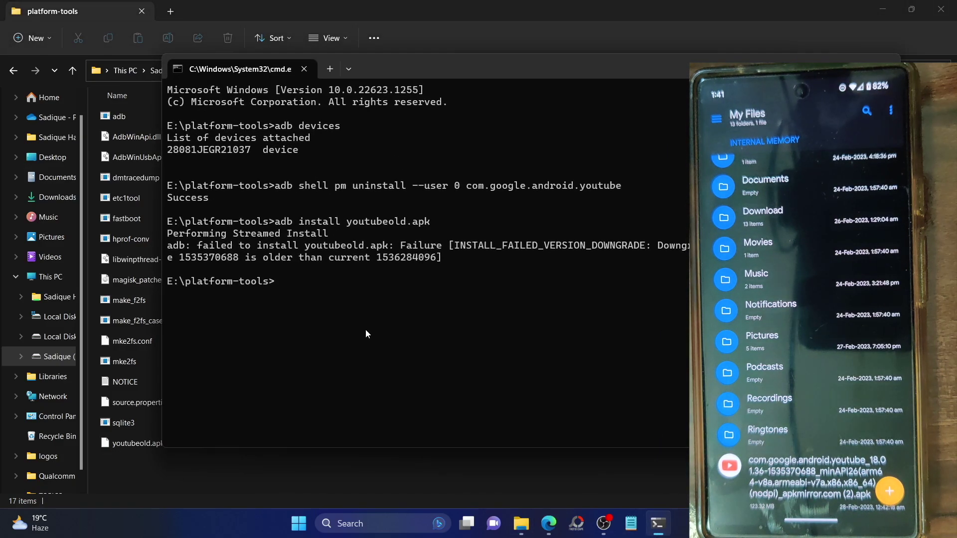
key("ctrl+v")
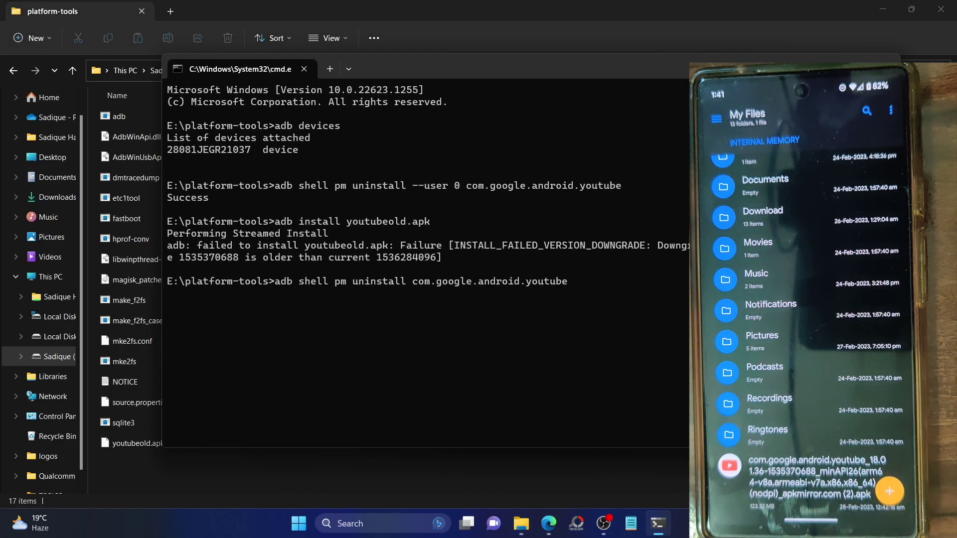
key("Return")
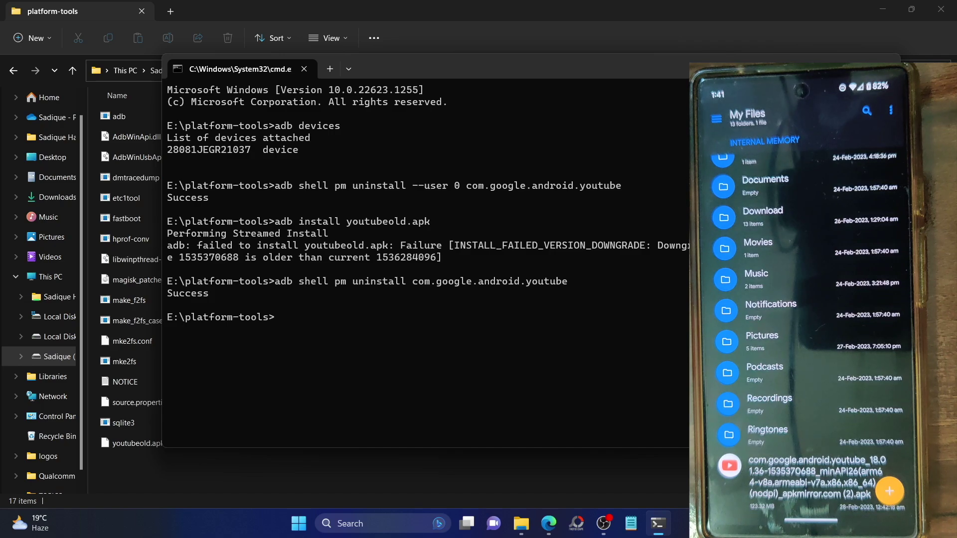
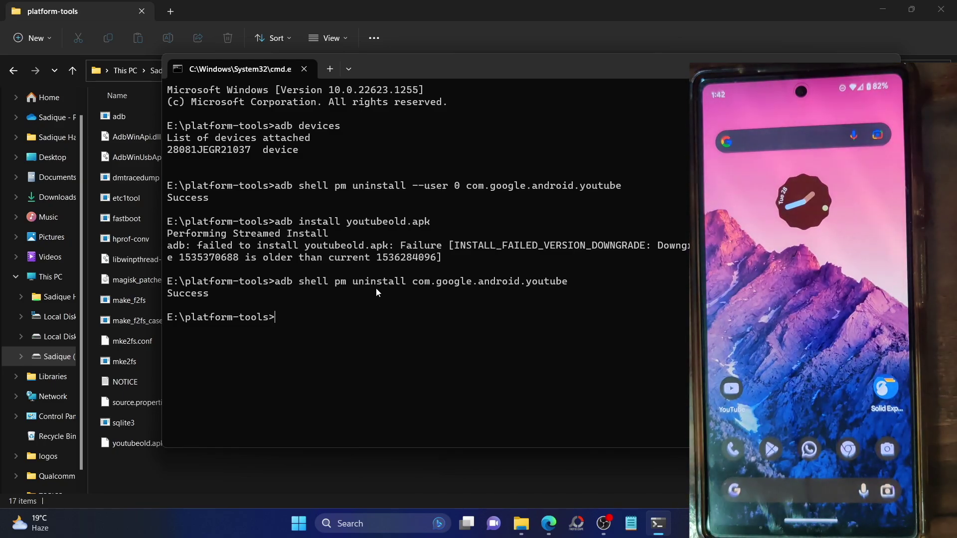
Step: Rerun adb shell pm uninstall --user 0 com.google.android.youtube to remove YouTube for the current user
key("Up")
key("Up")
key("Up")
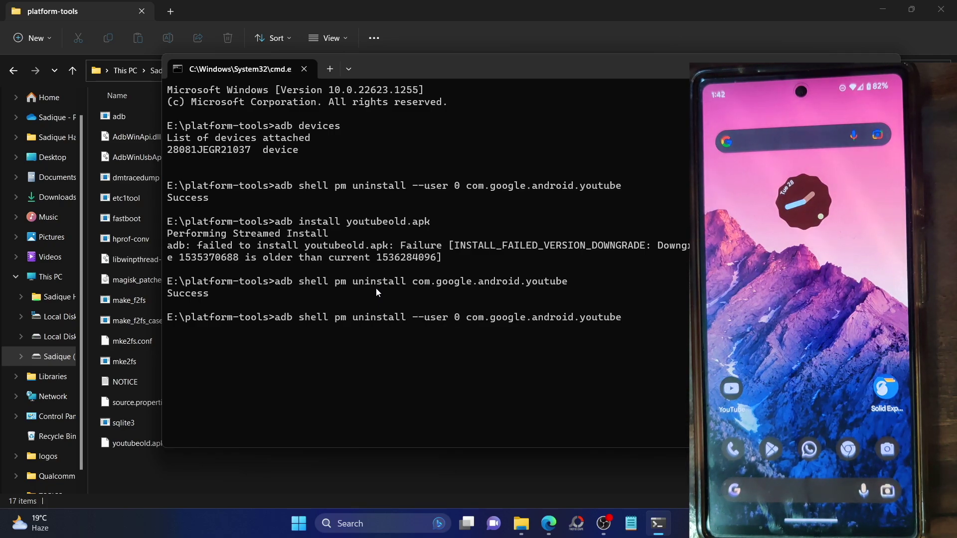
key("Return")
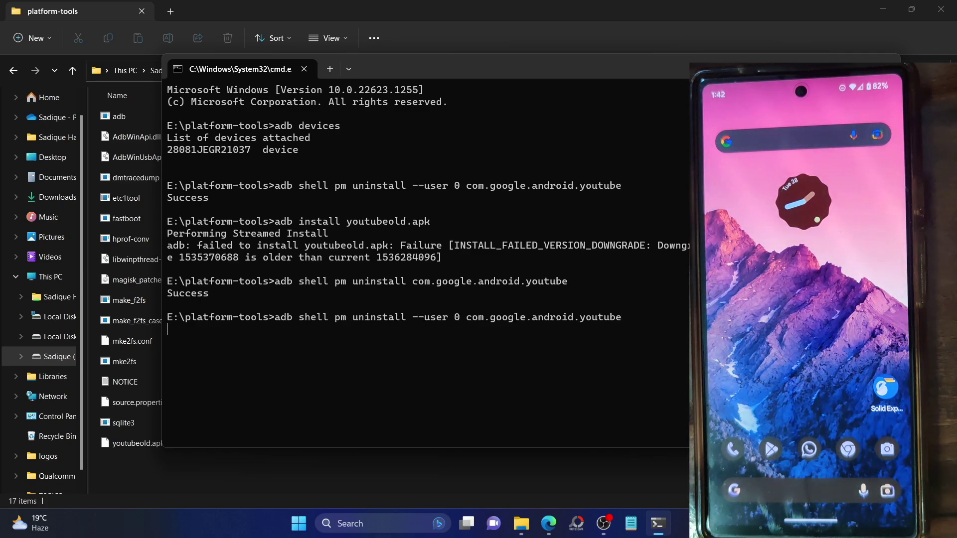
Step: Rerun adb shell pm uninstall com.google.android.youtube in the command prompt to remove YouTube from the system
key("Up")
key("Up")
key("Up")
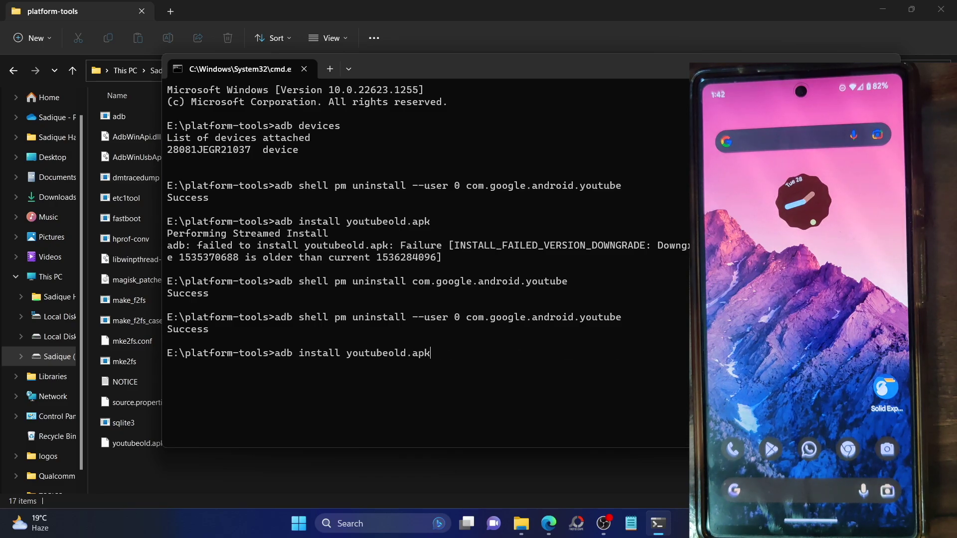
key("Up")
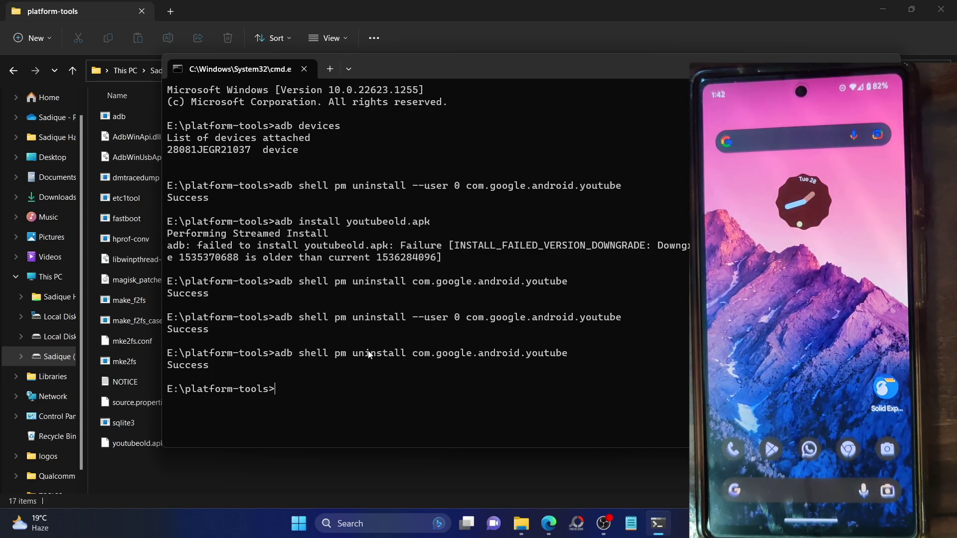
Step: Rerun adb install youtubeold.apk to install the older YouTube version on the phone
key("Up")
key("Up")
key("Up")
key("Up")
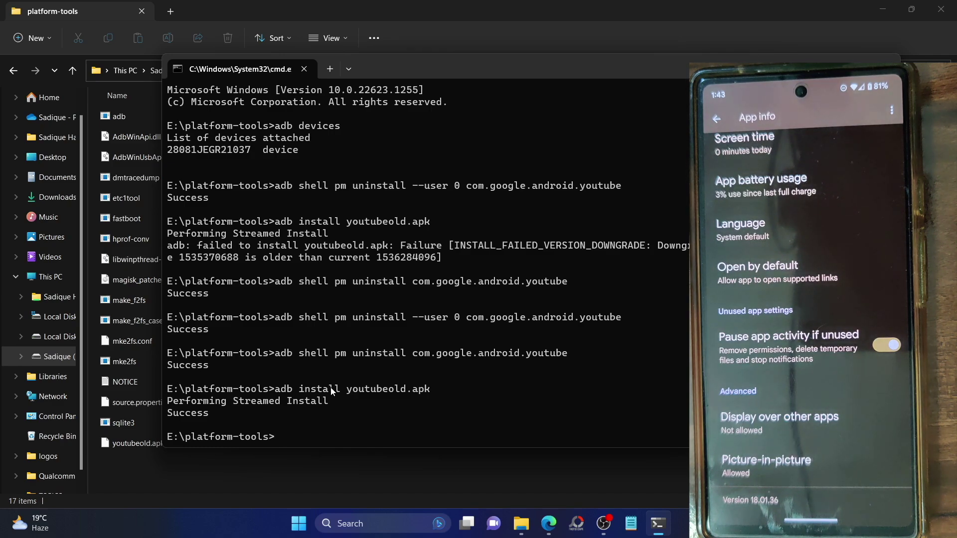
Step: Switch to the browser and review the two generic PackageName uninstall commands in instruction 9 of the guide
mouse_move(549, 523)
left_click(549, 430)
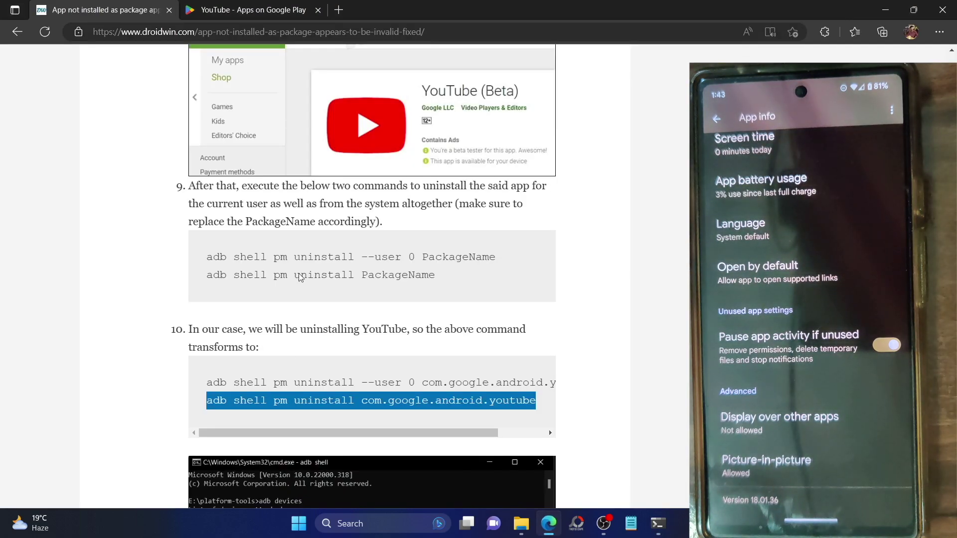
triple_click(299, 257)
left_click(262, 273)
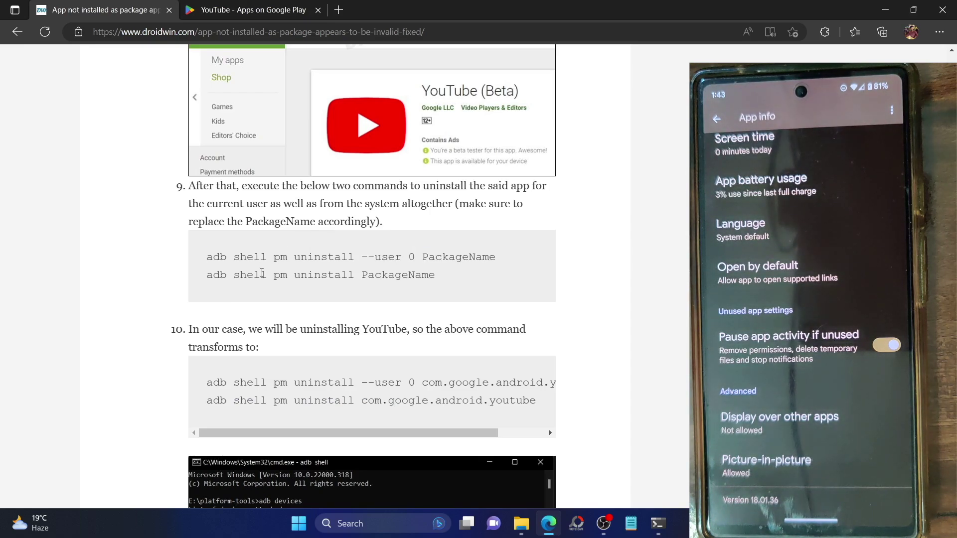
double_click(263, 275)
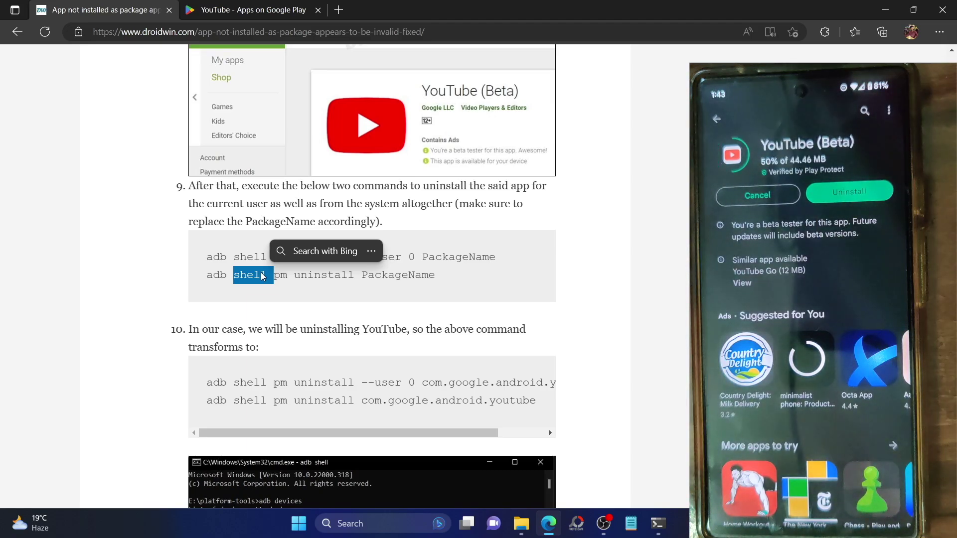
left_click(151, 274)
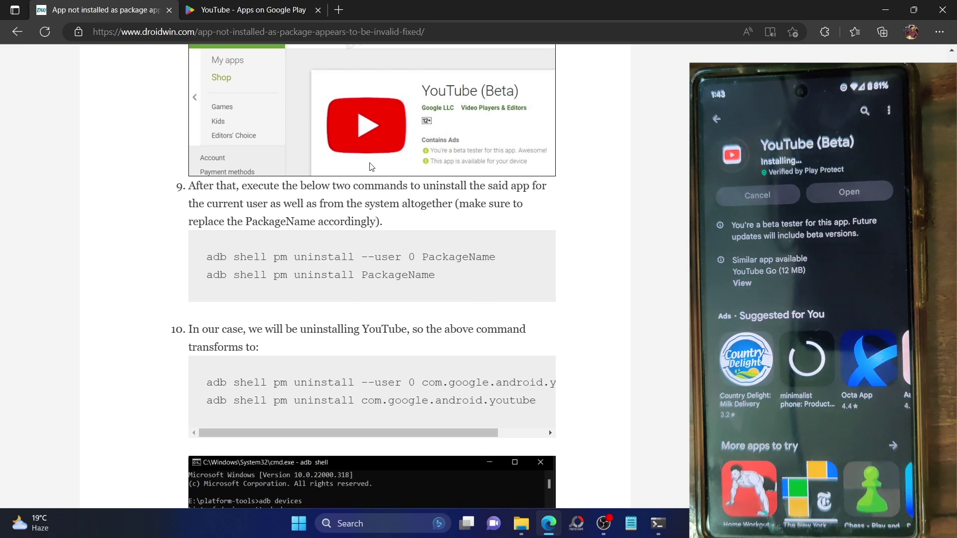
triple_click(324, 258)
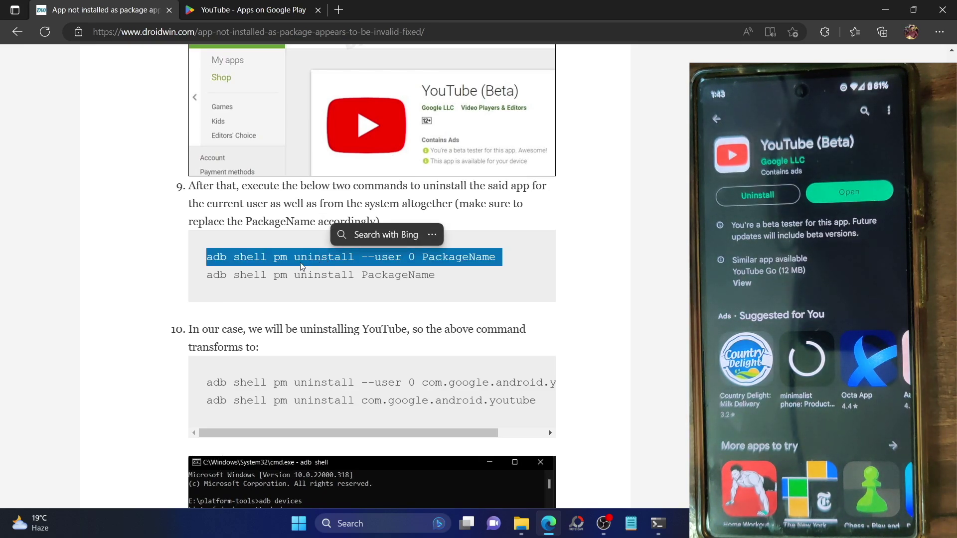
key("ctrl+c")
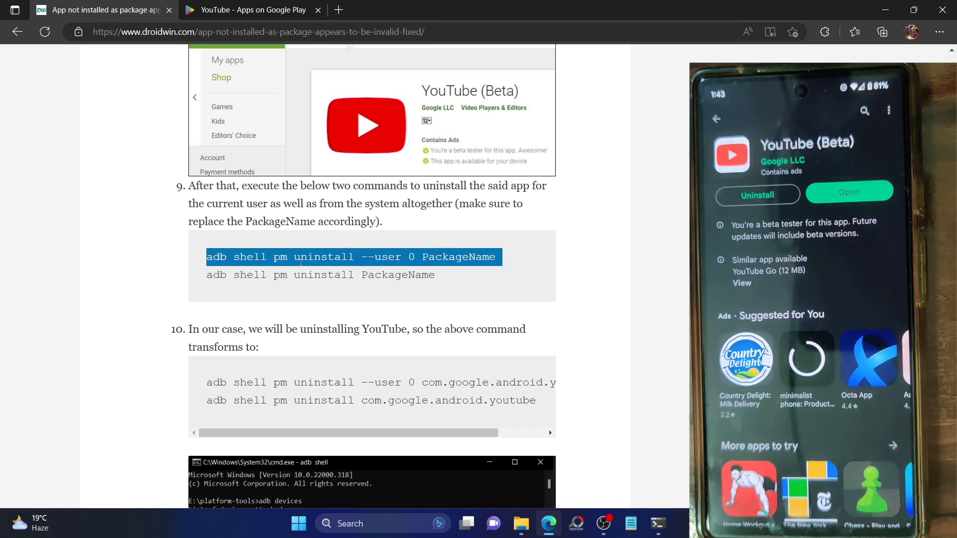
left_click(658, 524)
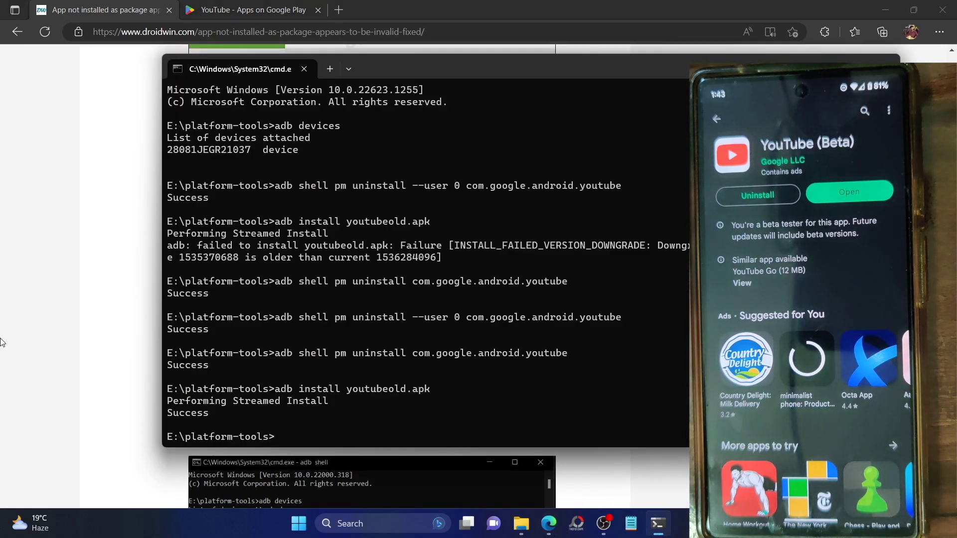
left_click(31, 328)
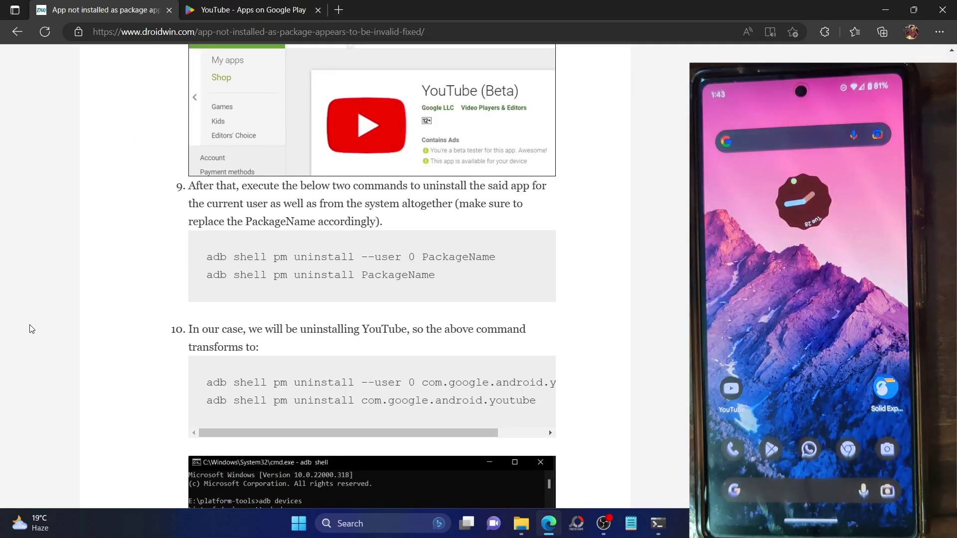
Step: Copy adb shell pm uninstall --user 0 com.google.android.youtube from instruction 10 and run it in the command prompt
triple_click(305, 381)
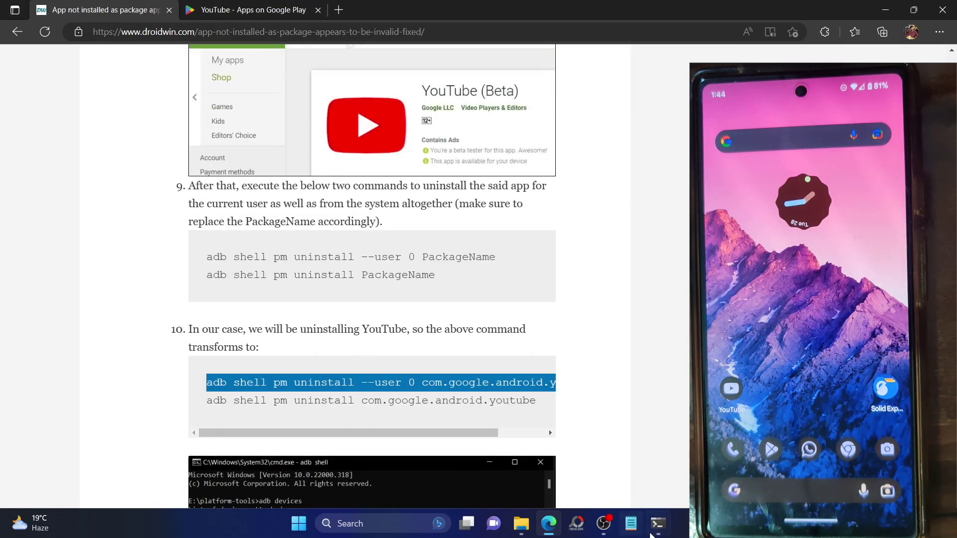
left_click(657, 523)
key("ctrl+v")
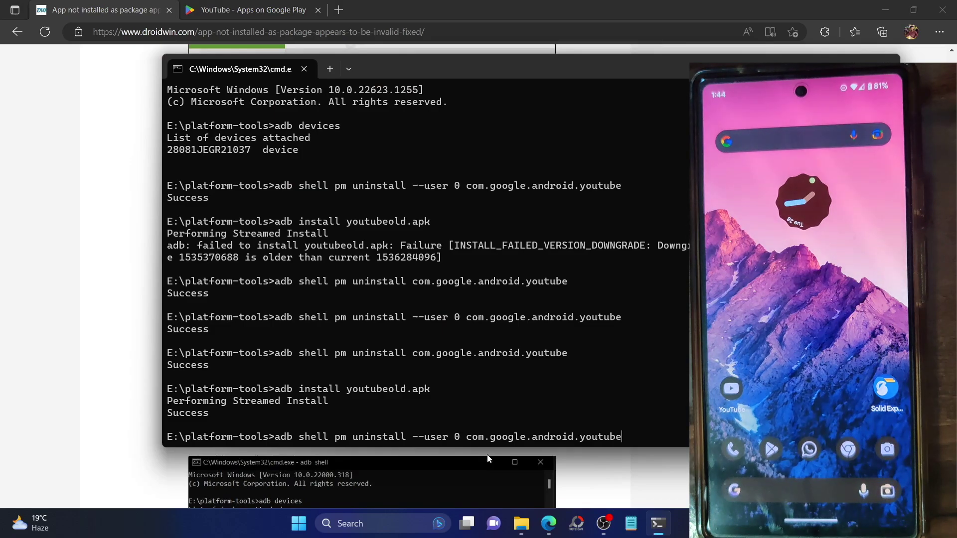
key("Return")
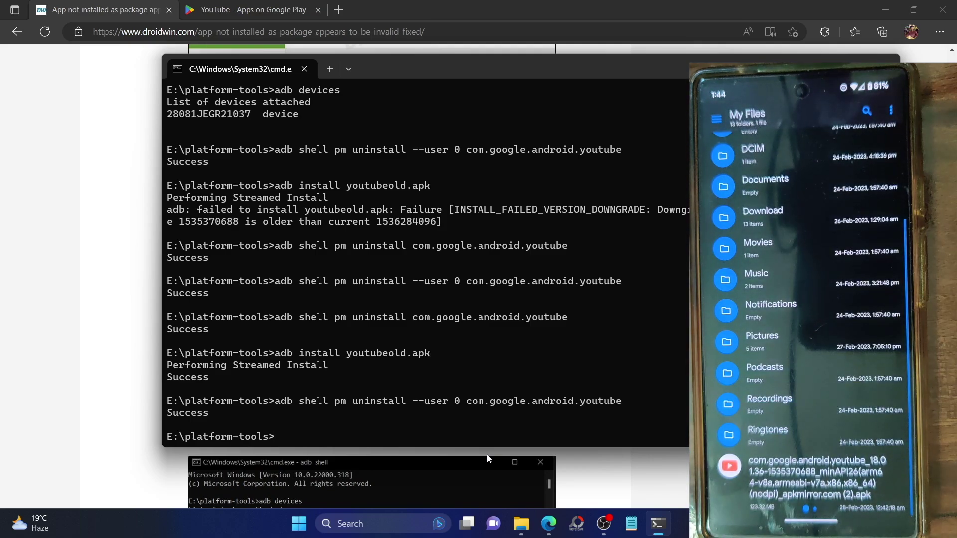
Step: Return to the browser and review the second uninstall command in instruction 9 and the -d option of the install command in instruction 12
key("alt+Tab")
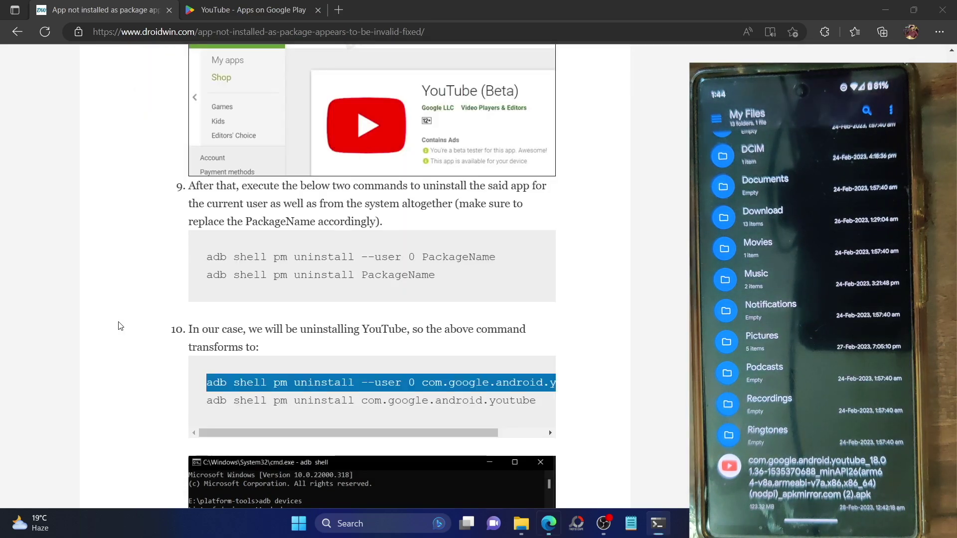
left_click(247, 277)
triple_click(248, 280)
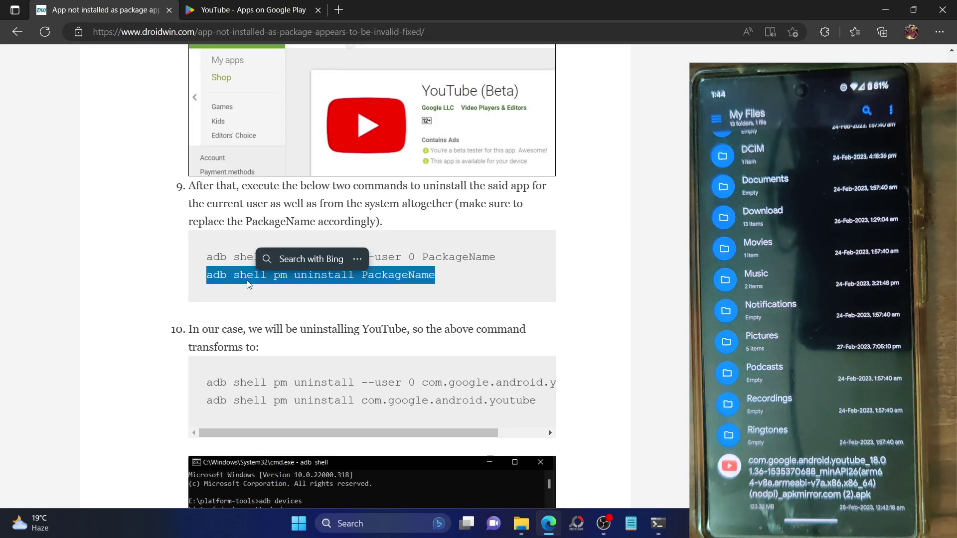
left_click(94, 342)
scroll(95, 344, "down", 4)
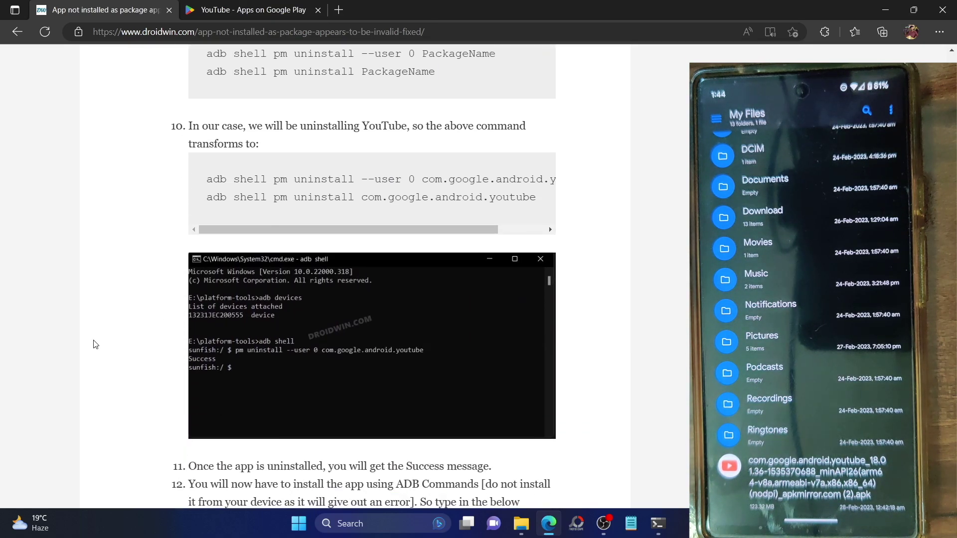
scroll(95, 344, "down", 3)
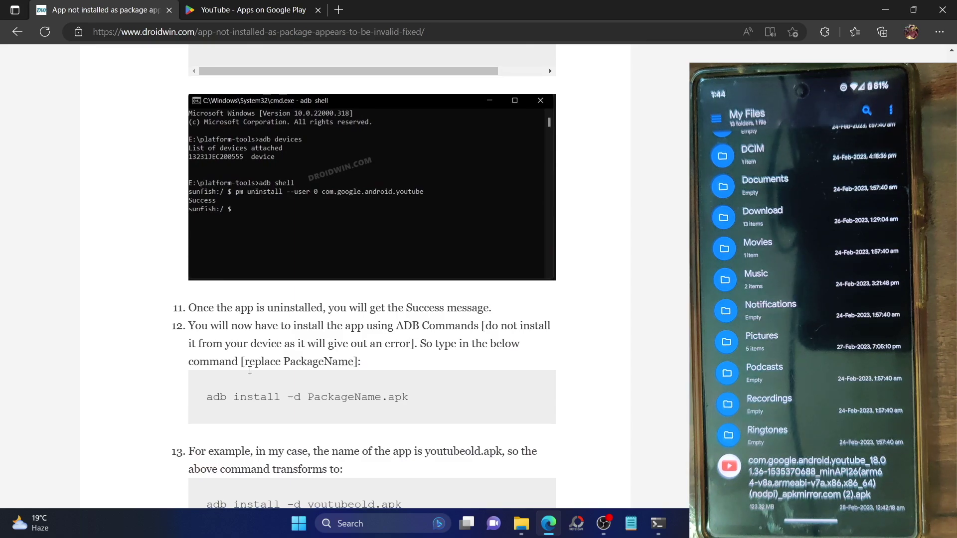
left_click_drag(289, 394, 302, 398)
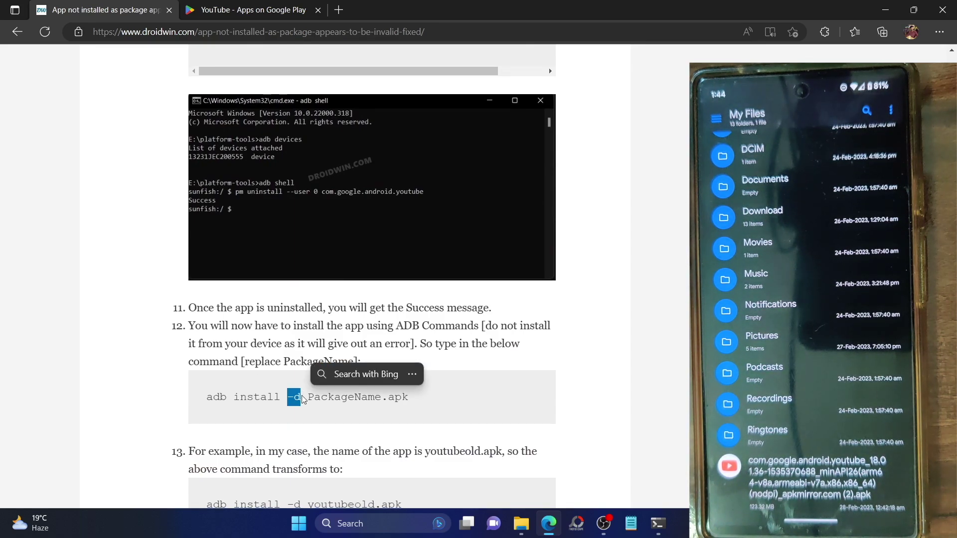
scroll(302, 399, "down", 5)
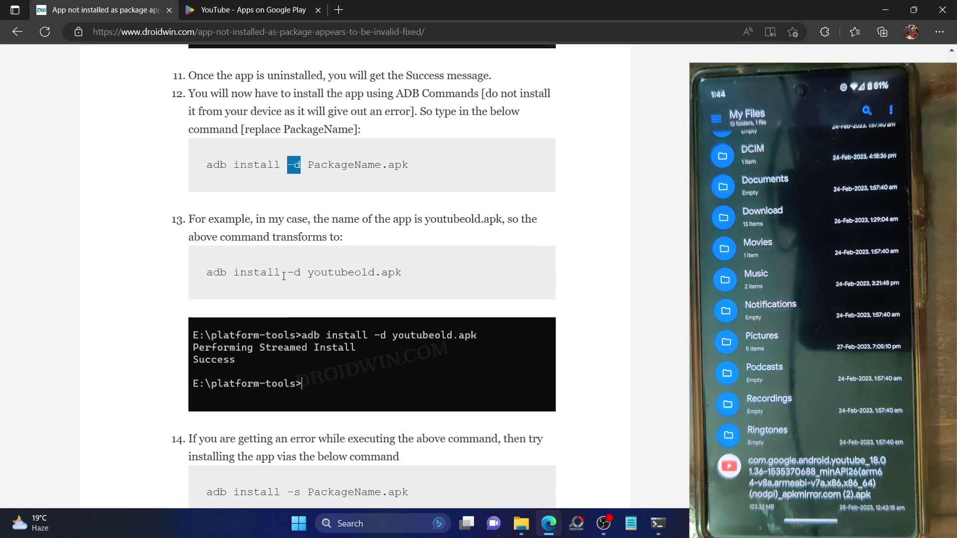
Step: Take adb install -d youtubeold.apk from instruction 13 of the guide and run it in the command prompt
triple_click(284, 273)
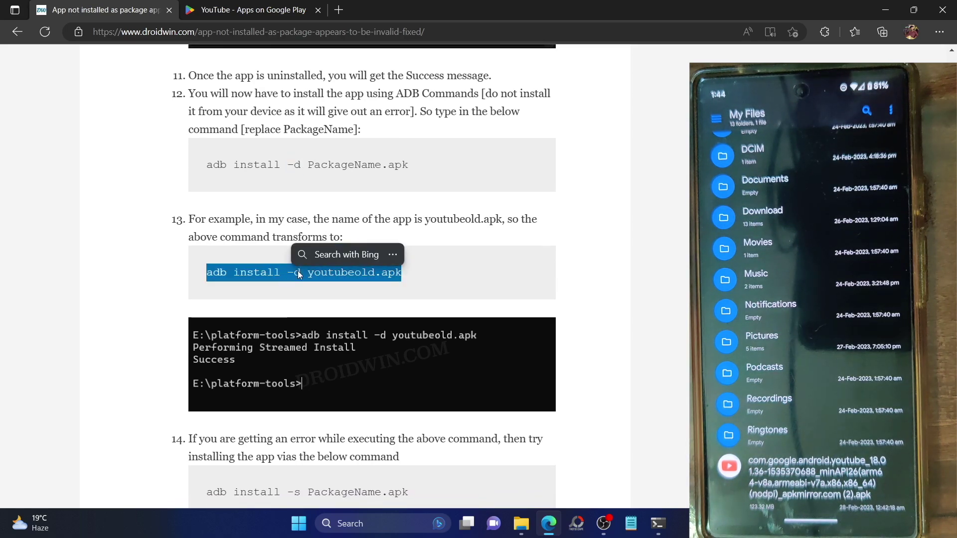
left_click(521, 523)
left_click(663, 529)
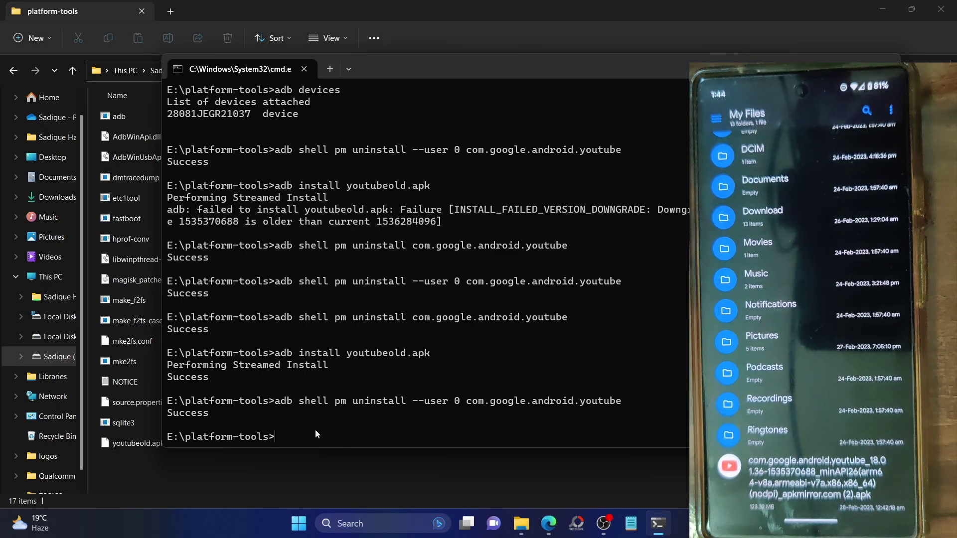
type("adb install -d youtubeold.apk")
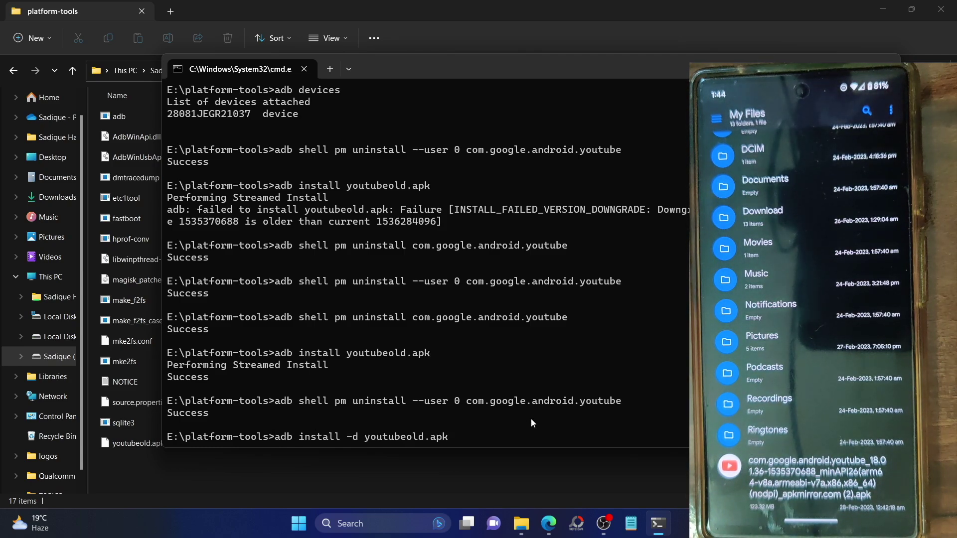
key("Return")
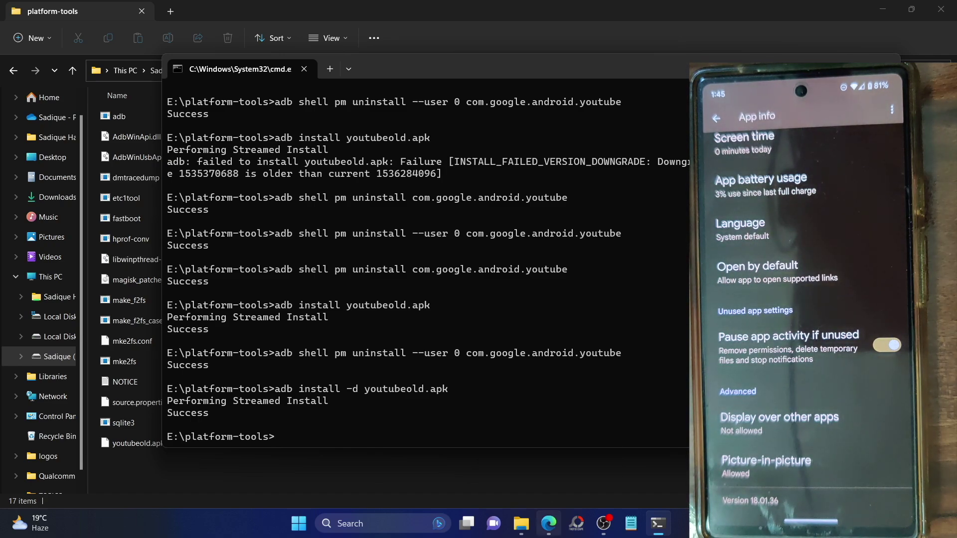
Step: Switch to the browser and review the uninstall commands in instructions 9 and 10 and the adb install -d command in instruction 12
left_click(548, 524)
scroll(306, 212, "up", 6)
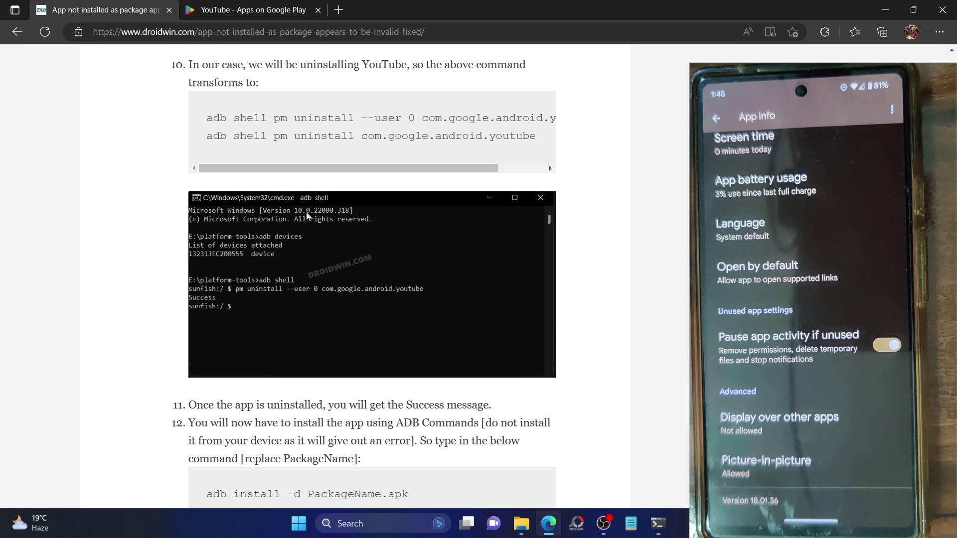
scroll(306, 211, "up", 4)
scroll(307, 213, "up", 1)
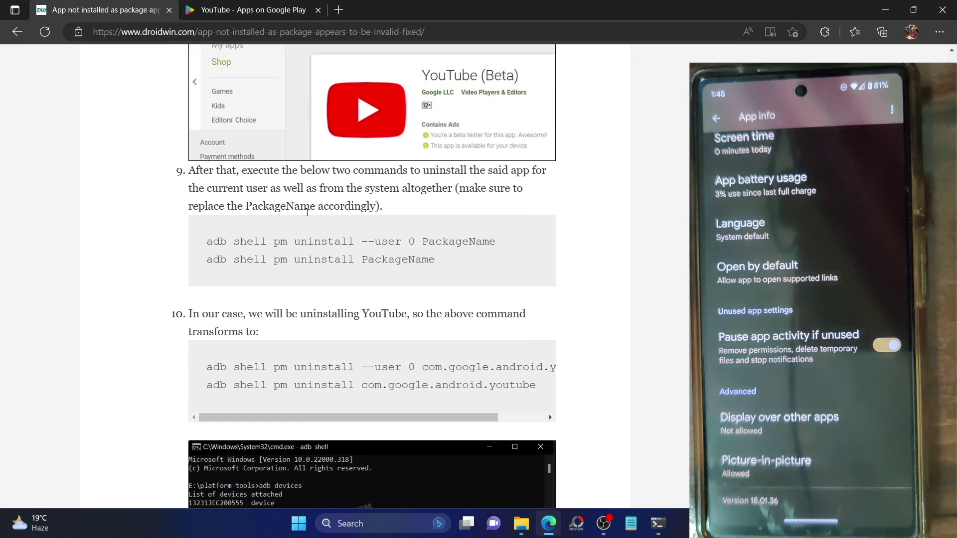
double_click(332, 241)
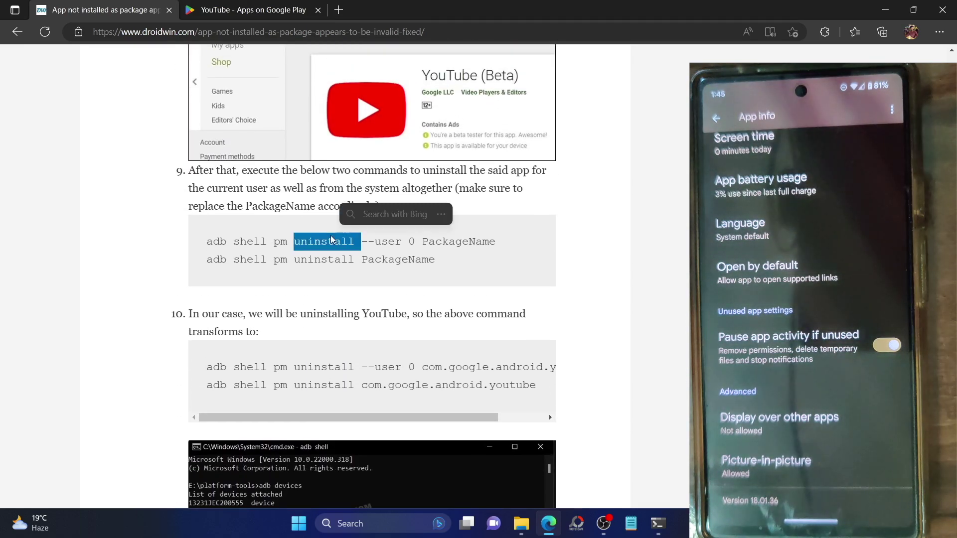
double_click(307, 259)
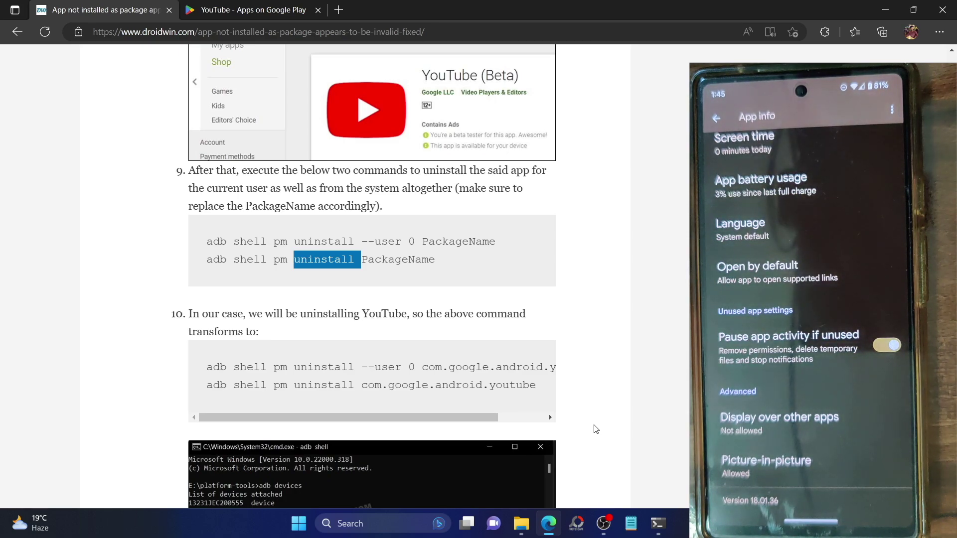
triple_click(393, 371)
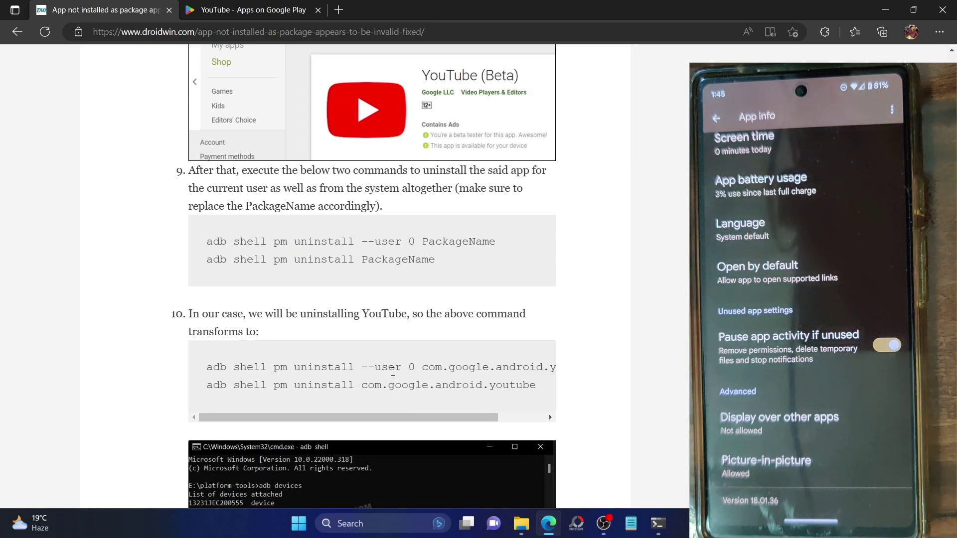
scroll(324, 371, "down", 4)
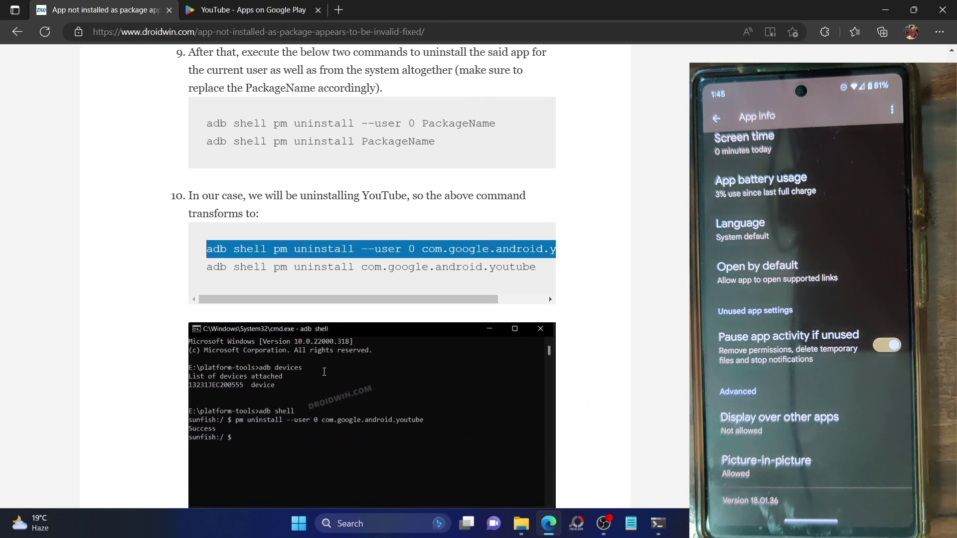
scroll(324, 371, "down", 3)
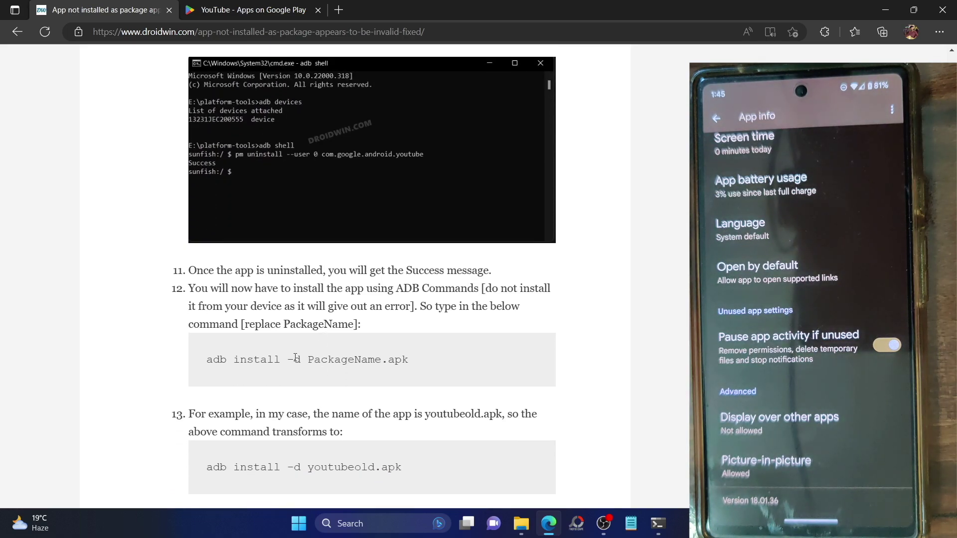
left_click_drag(295, 357, 293, 363)
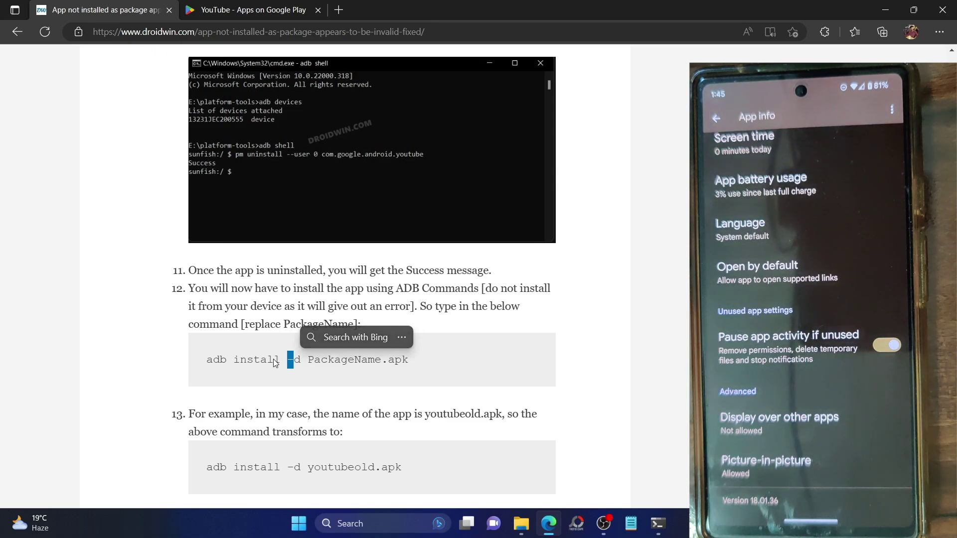
triple_click(275, 363)
Step: Go back to instruction 9 and highlight each of the two PackageName uninstall commands for review
scroll(273, 361, "up", 6)
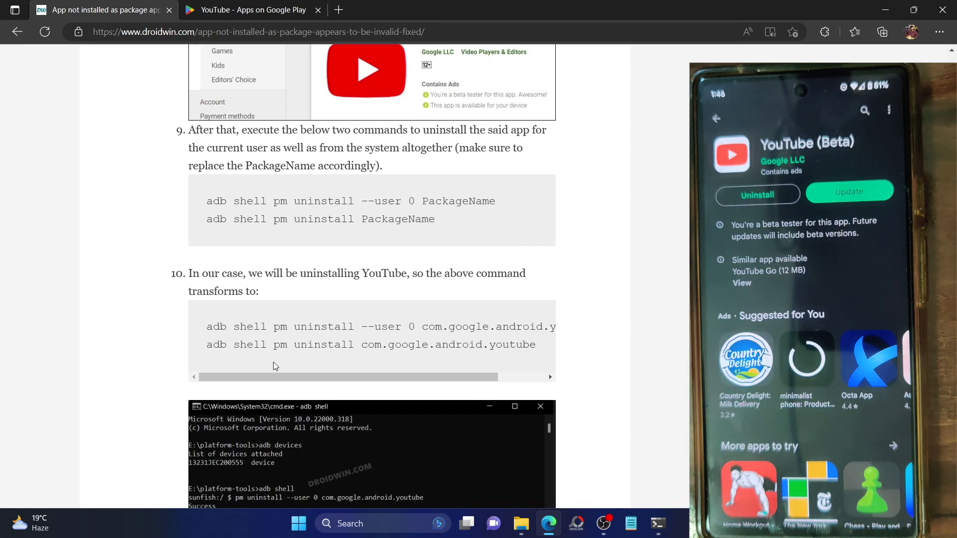
scroll(273, 364, "up", 1)
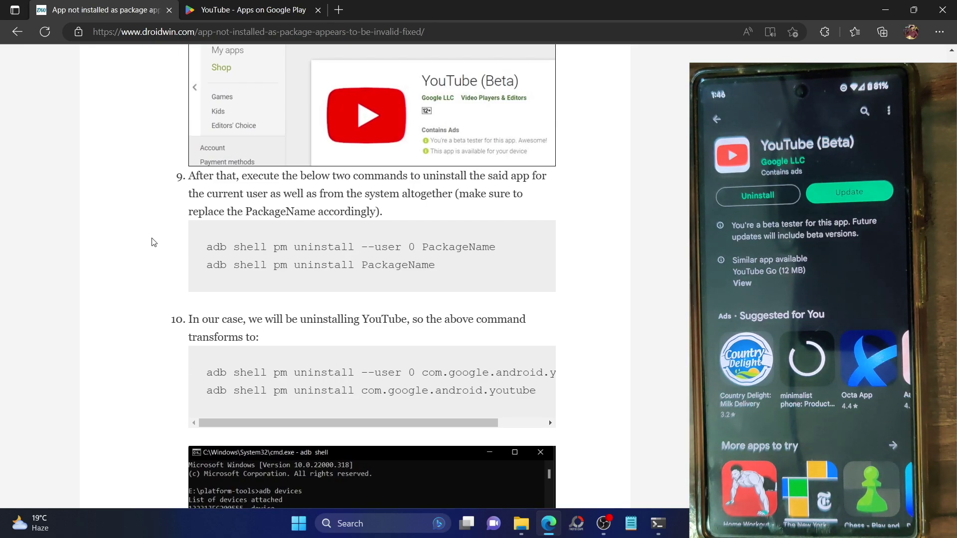
triple_click(222, 247)
triple_click(267, 265)
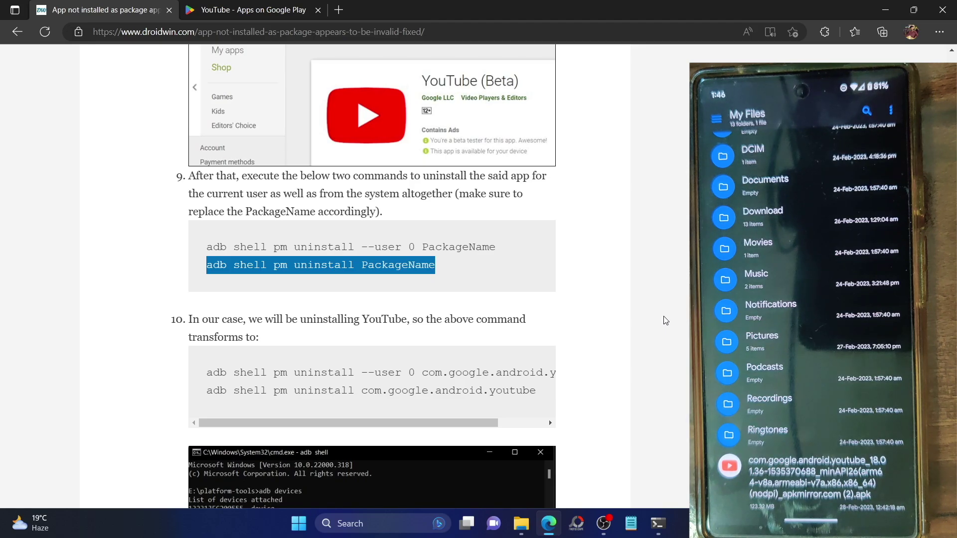
Step: Review the adb install youtubeold.apk run in the command prompt, and highlight the --user 0 uninstall command in instruction 9 of the browser guide
left_click(670, 528)
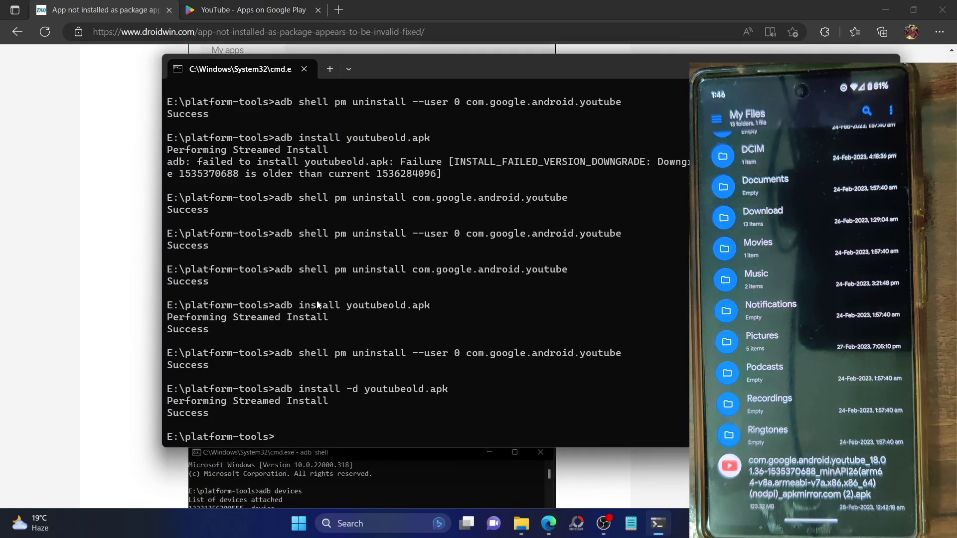
double_click(317, 305)
left_click(83, 314)
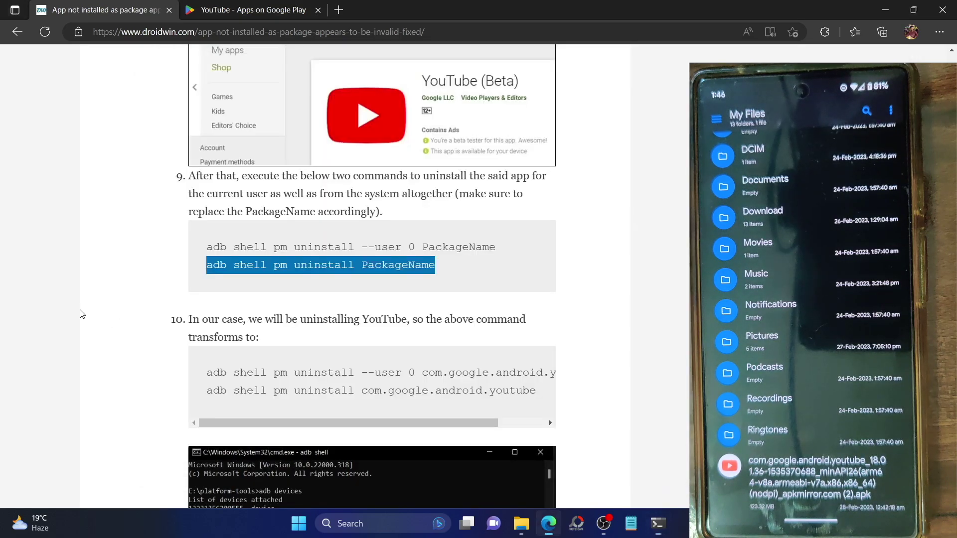
triple_click(292, 252)
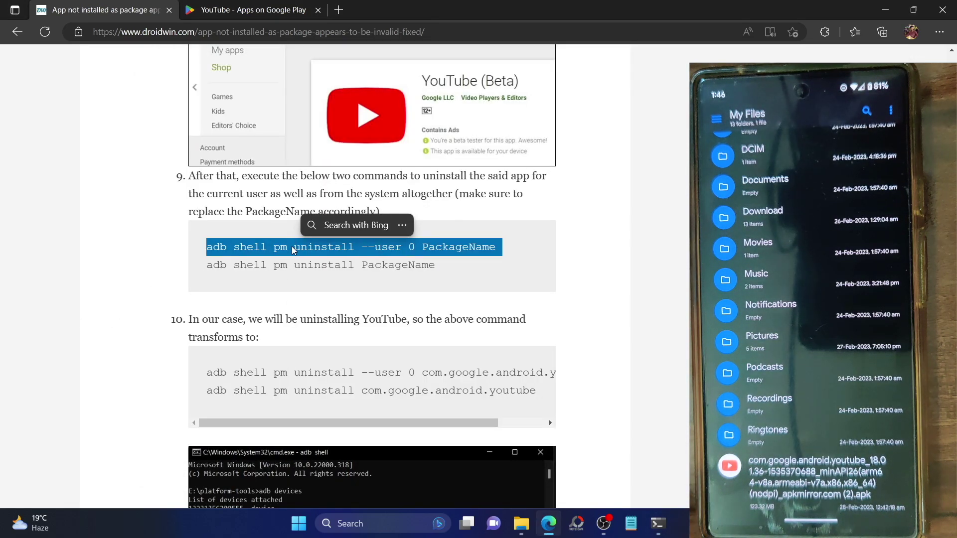
Step: Compare the -d install command in instruction 12 with the adb install -d youtubeold.apk run in the command prompt, and return to the browser guide
scroll(292, 250, "down", 9)
scroll(293, 247, "down", 2)
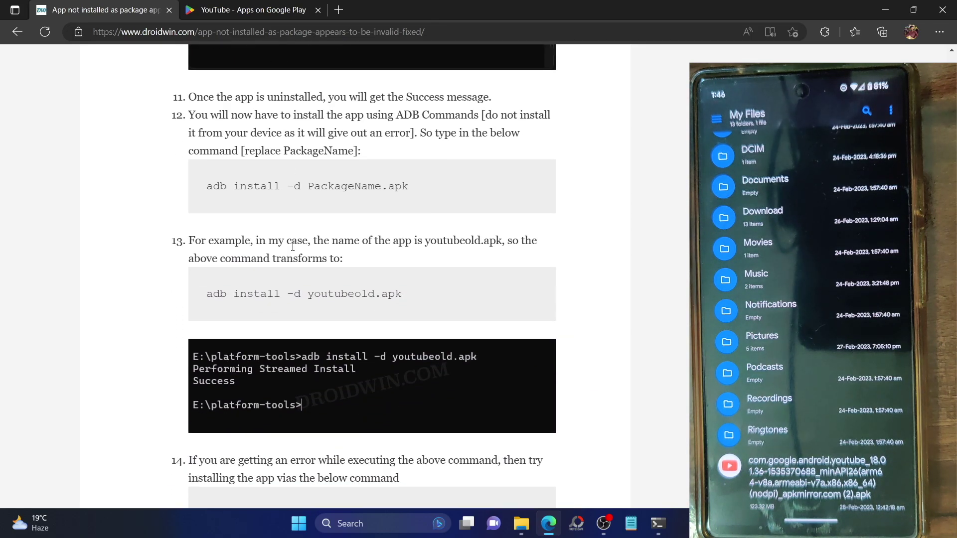
left_click_drag(291, 186, 292, 186)
left_click(658, 523)
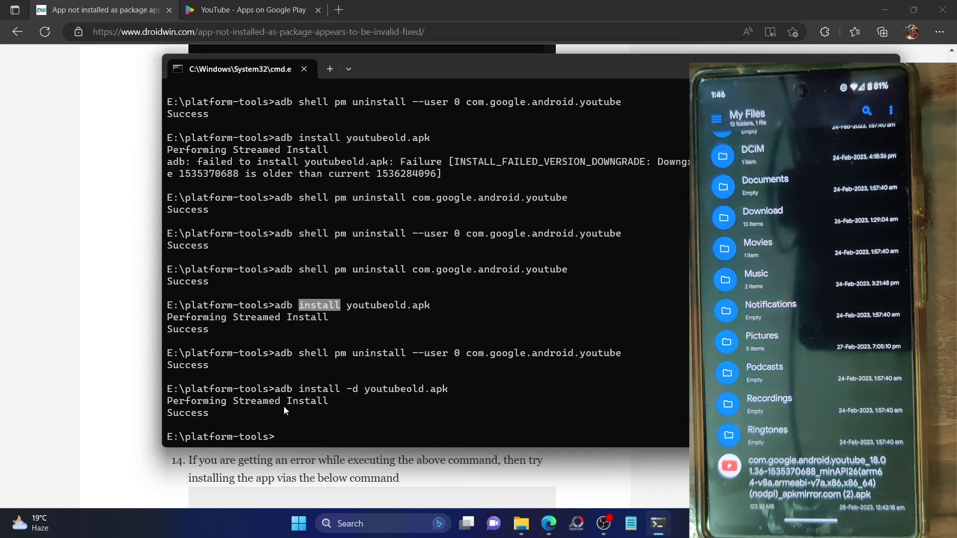
double_click(320, 390)
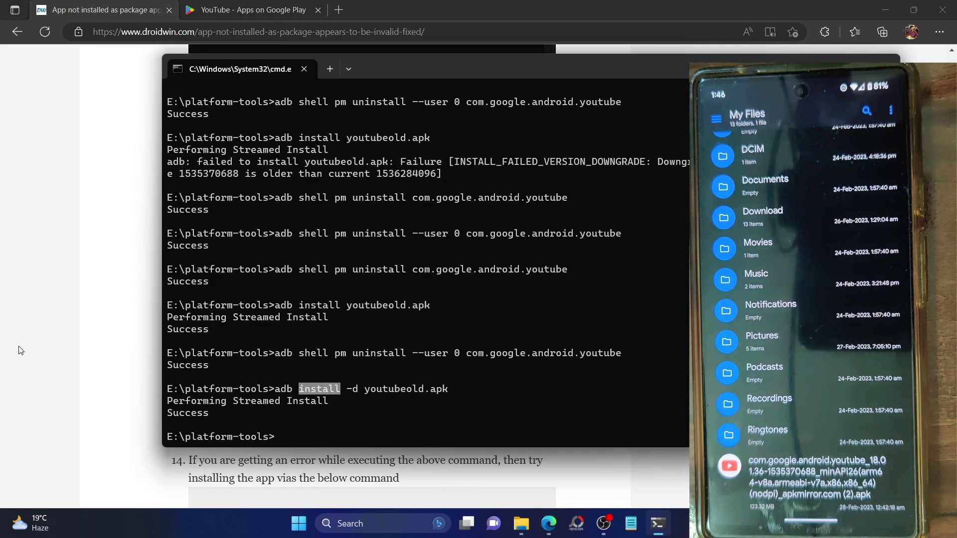
key("alt+Tab")
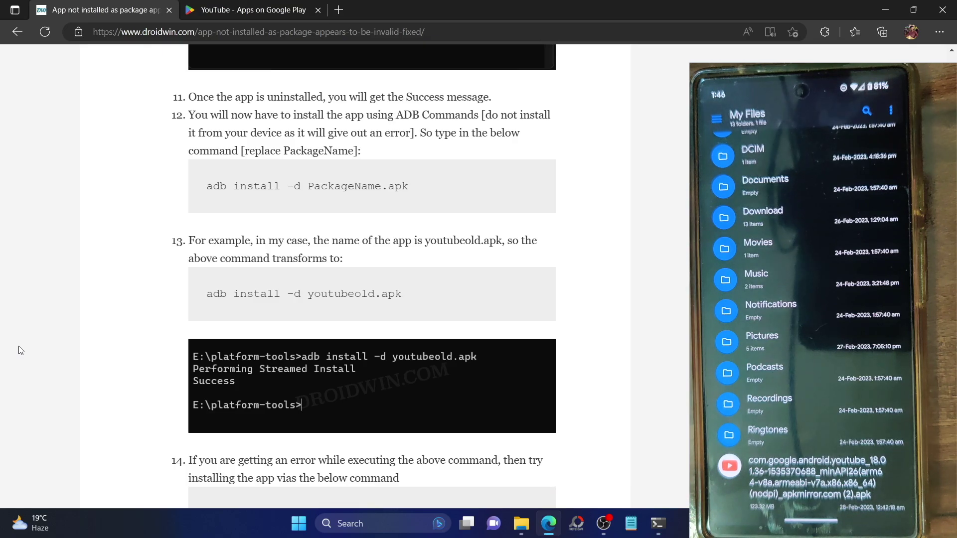
scroll(20, 350, "up", 1)
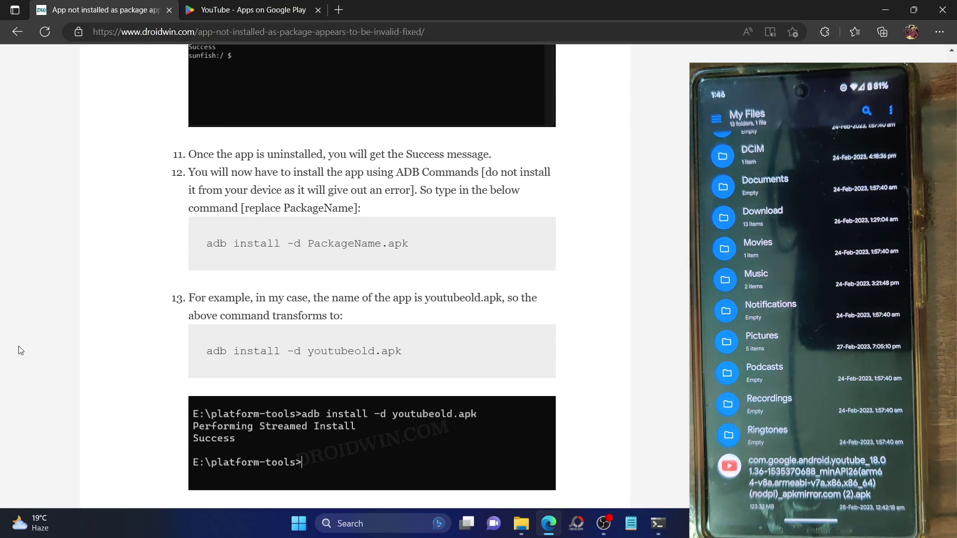